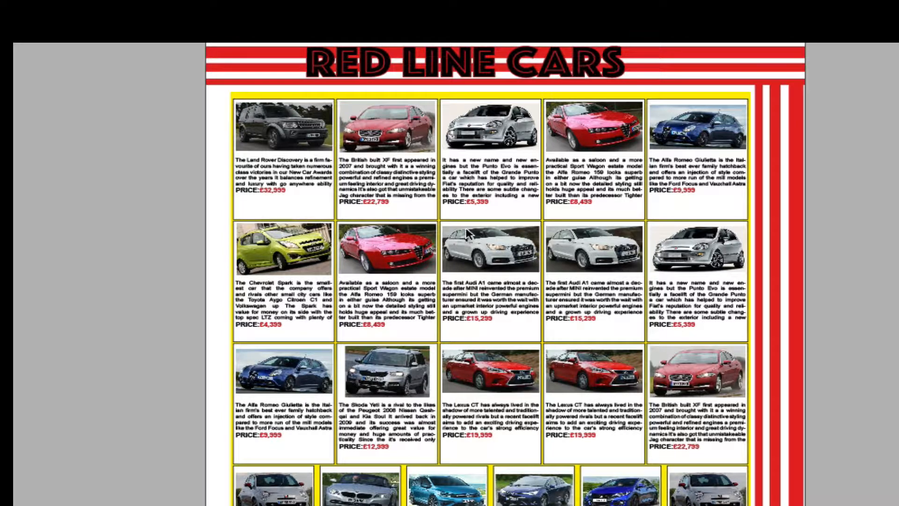
Switch to the CatBase database, bring its window fully into view, and display the Dealers table
scroll(712, 400, right, 1)
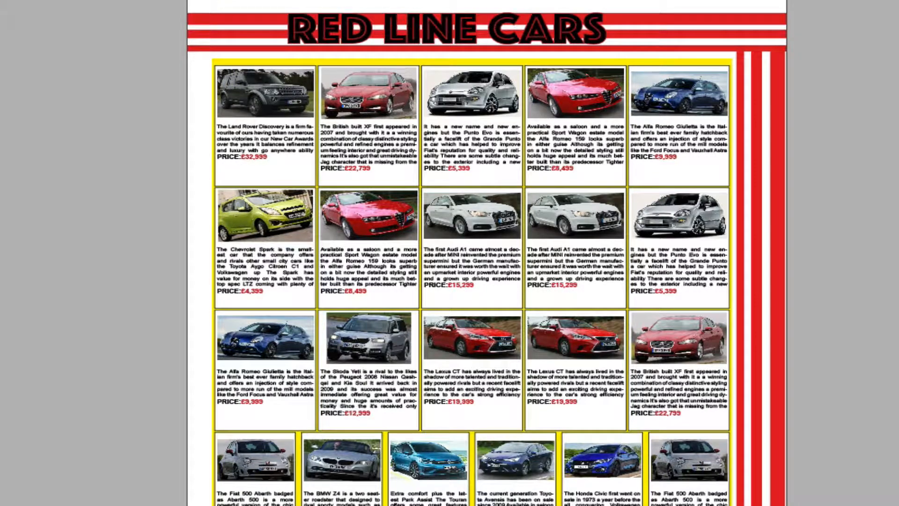
key(super+Tab)
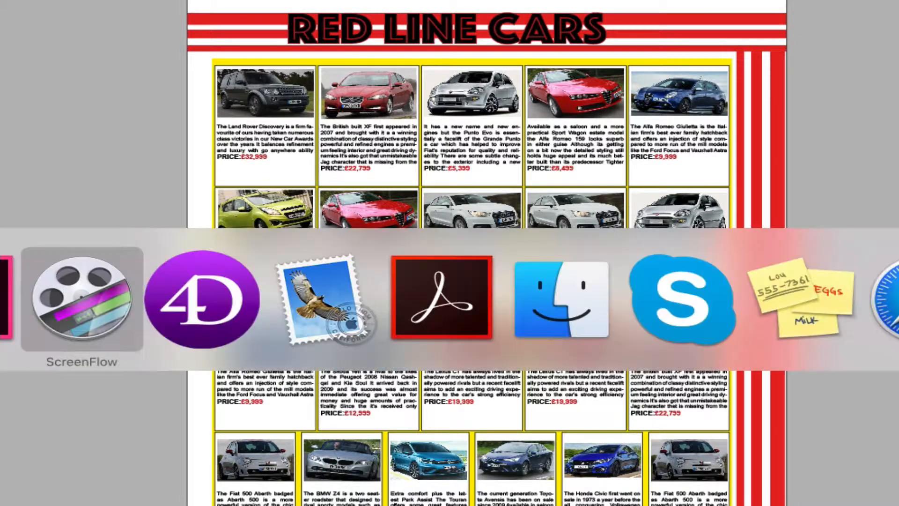
click(209, 296)
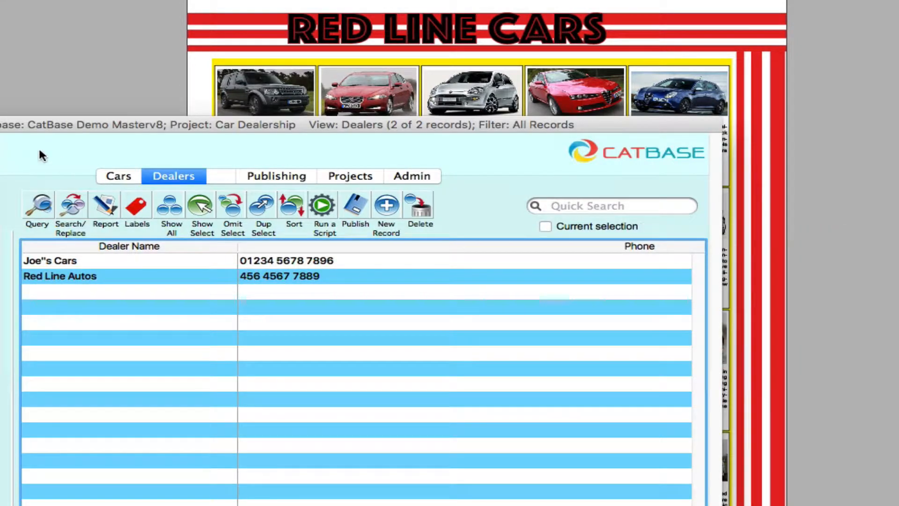
drag(0, 127, 99, 11)
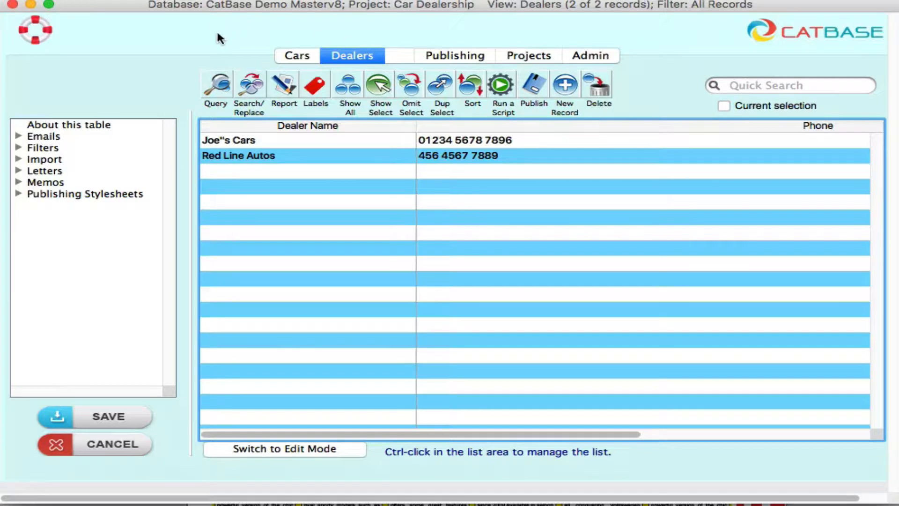
click(298, 57)
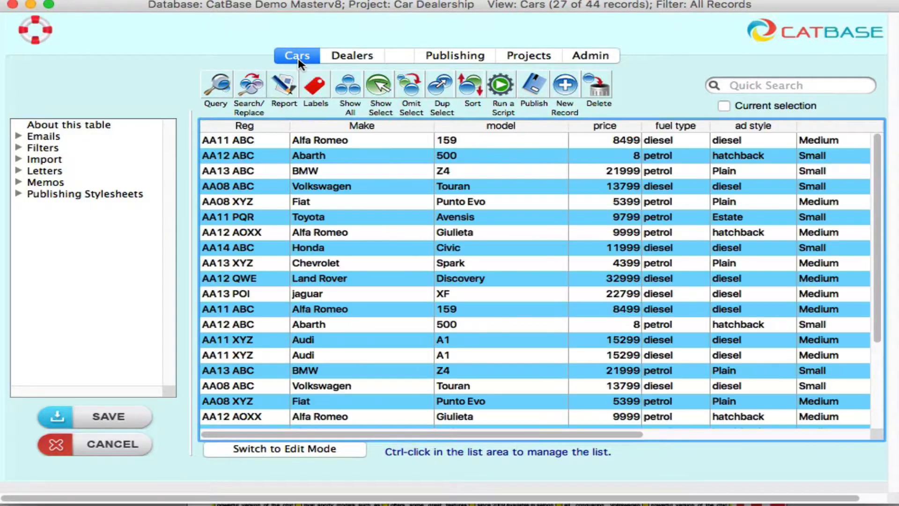
click(352, 60)
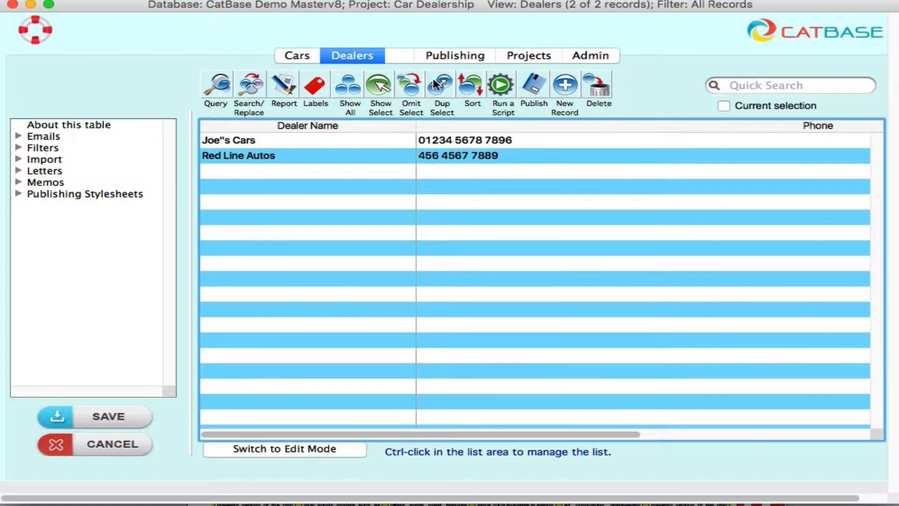
Open the Red Line Autos dealer record and examine the ad sizes and sort order of its linked cars
double_click(287, 158)
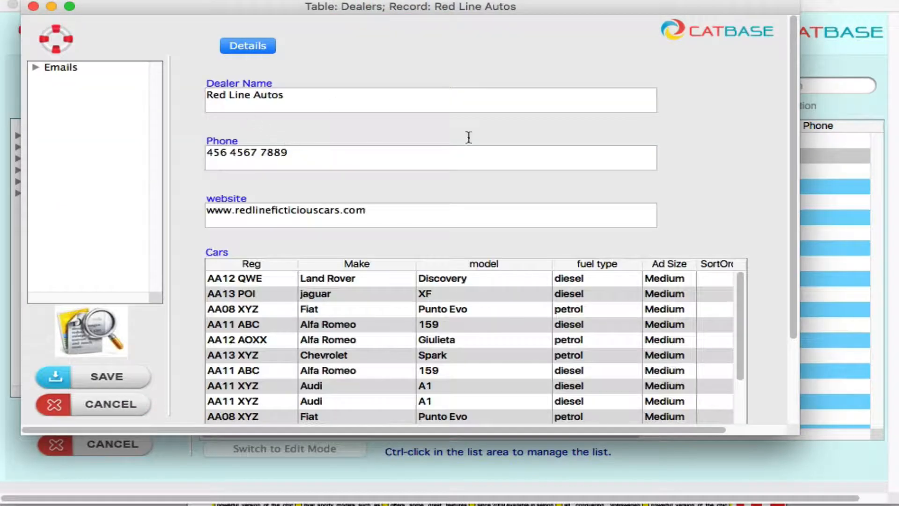
drag(798, 433, 876, 501)
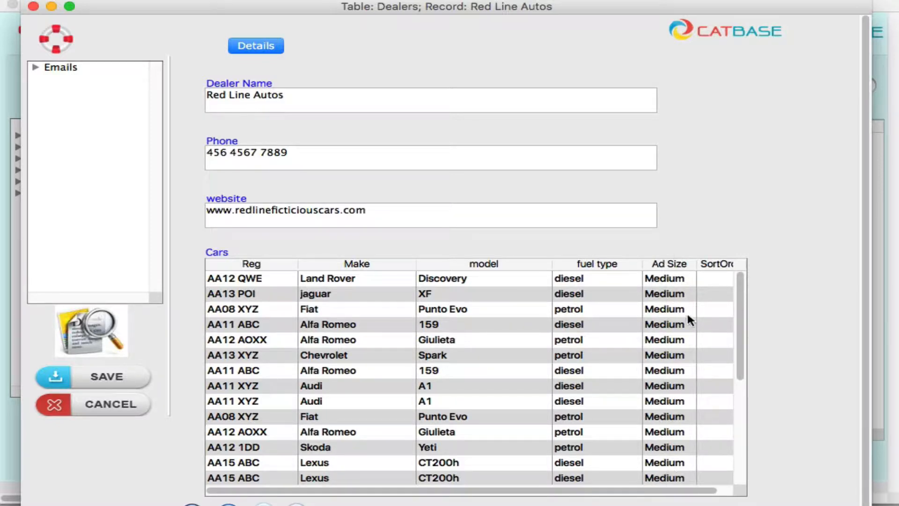
mouse_move(738, 315)
mouse_down()
mouse_move(736, 370)
mouse_move(738, 304)
mouse_up()
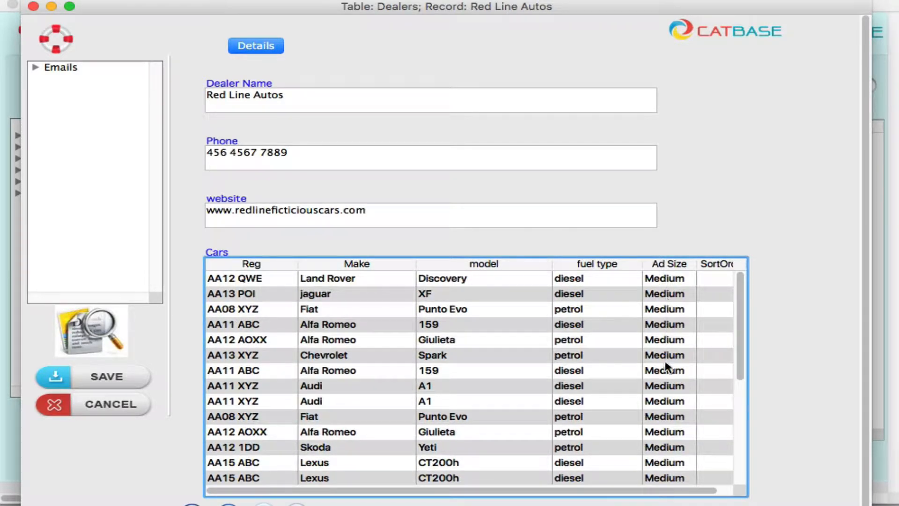
drag(739, 370, 745, 493)
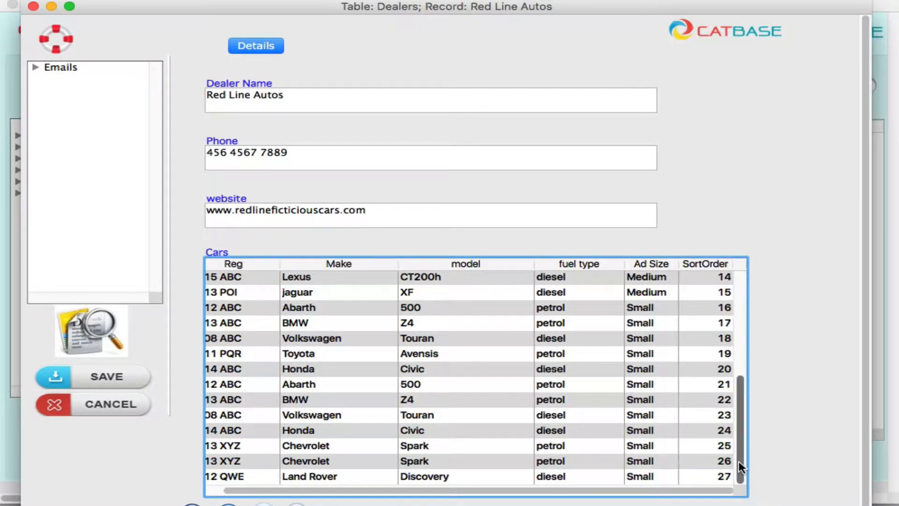
drag(739, 461, 738, 330)
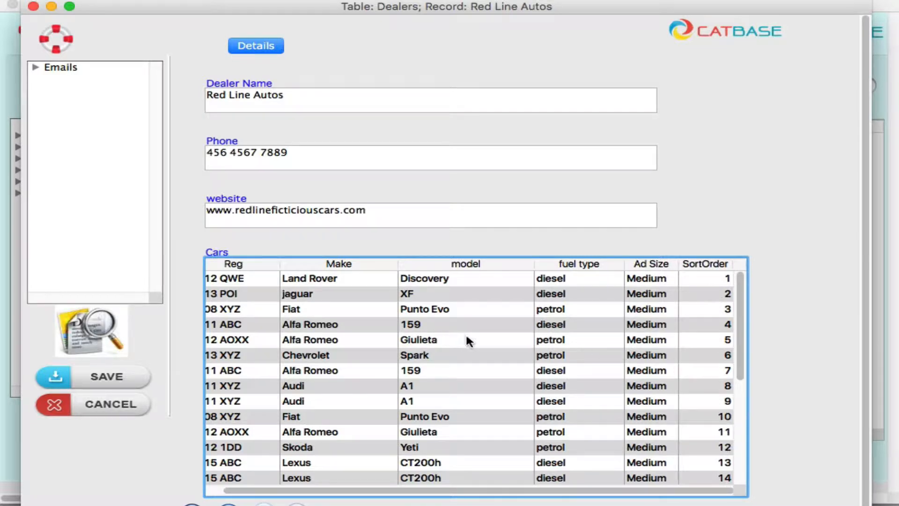
scroll(383, 332, left, 1)
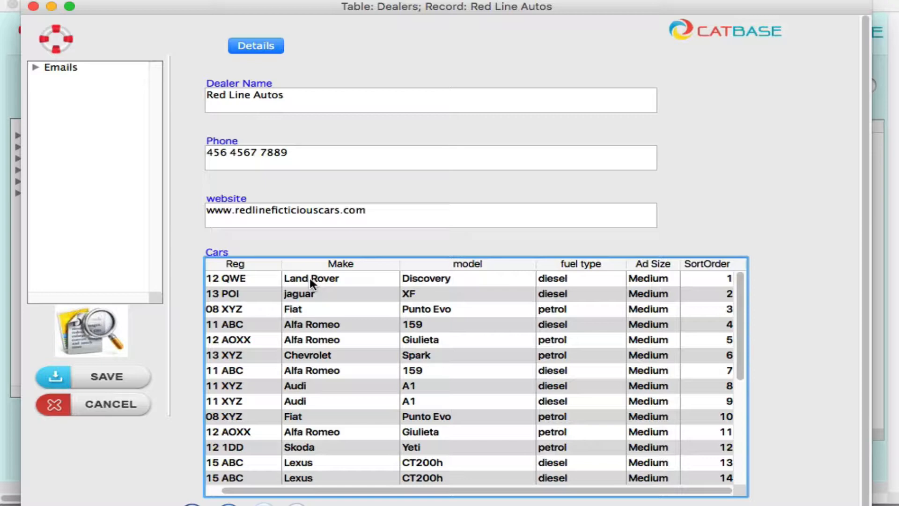
Temporarily allow re-ordering of the linked cars to move the fourth-row Alfa Romeo 159 to first place, and close the record without saving
right_click(346, 327)
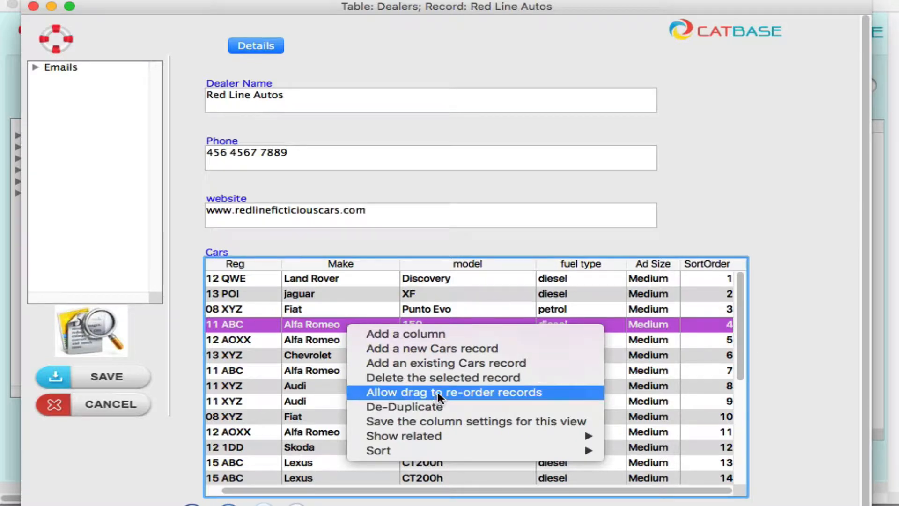
click(505, 391)
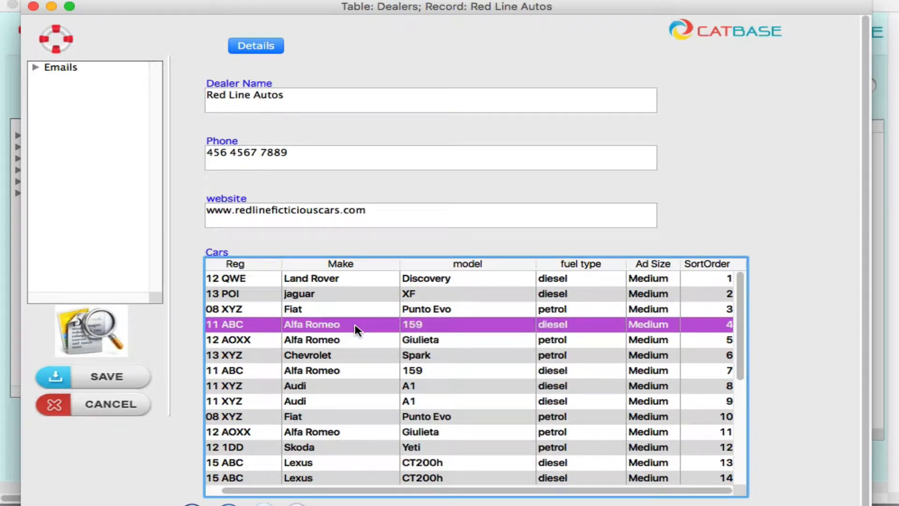
drag(354, 324, 357, 279)
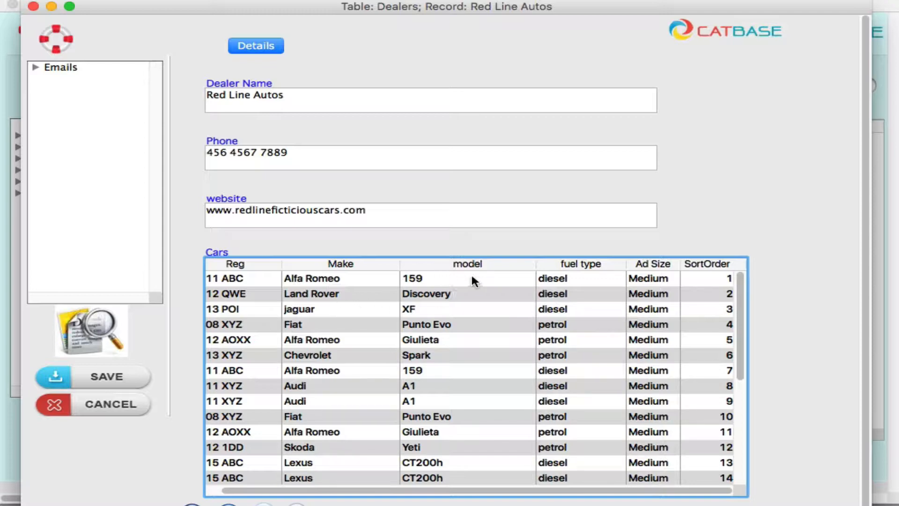
right_click(358, 295)
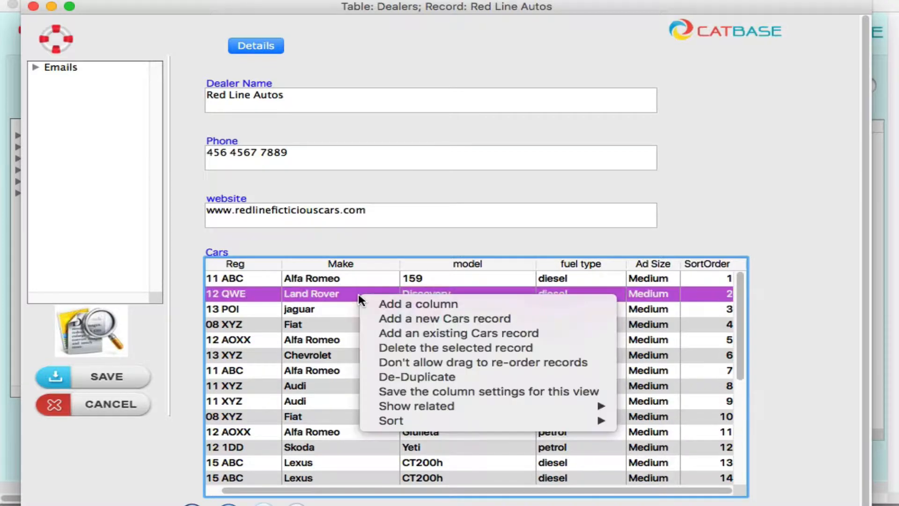
click(519, 365)
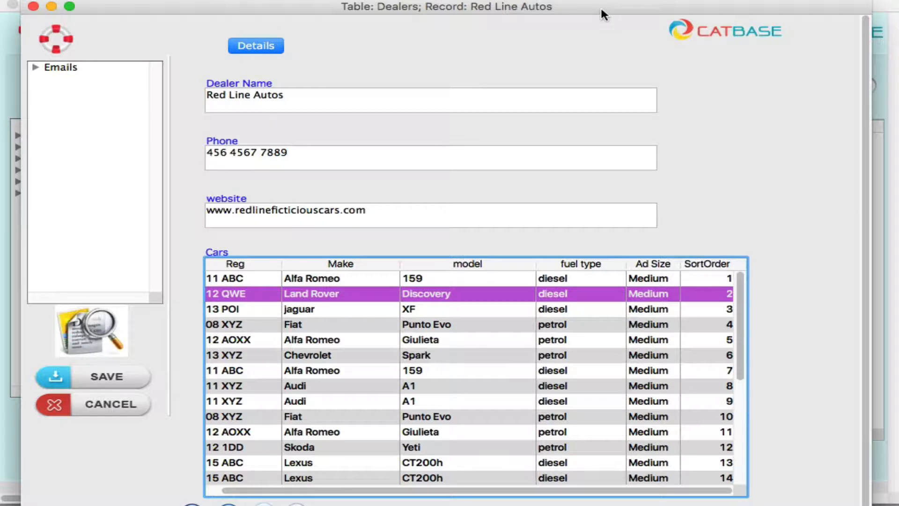
click(120, 403)
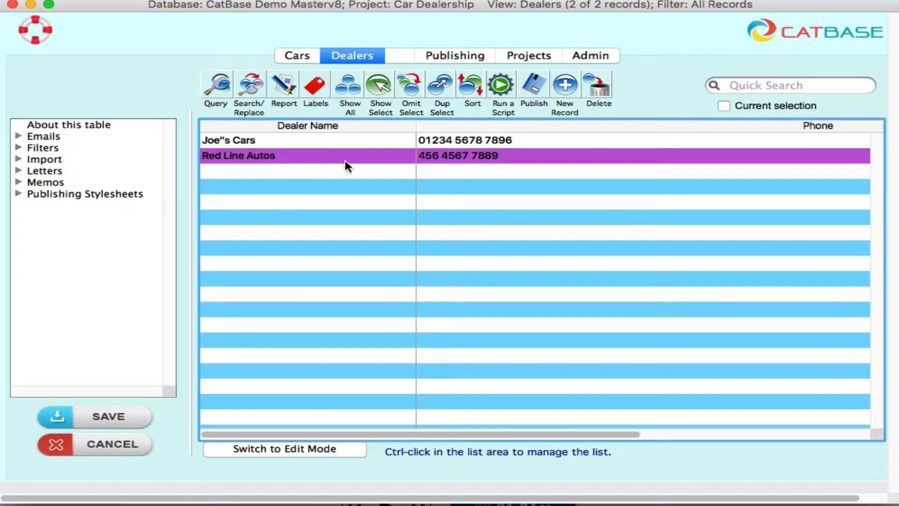
Show the Cars records related to the Red Line Autos dealer and bring their list fully into view
ctrl+click(291, 158)
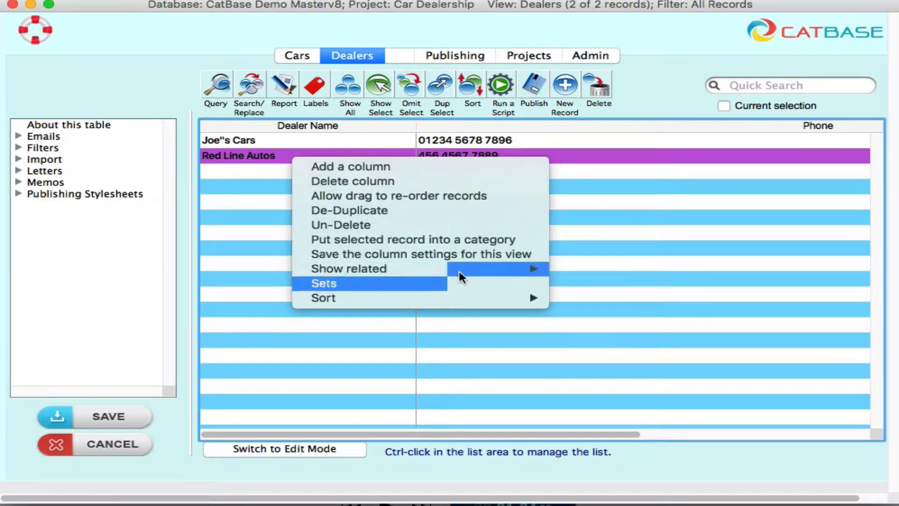
mouse_move(464, 270)
click(593, 268)
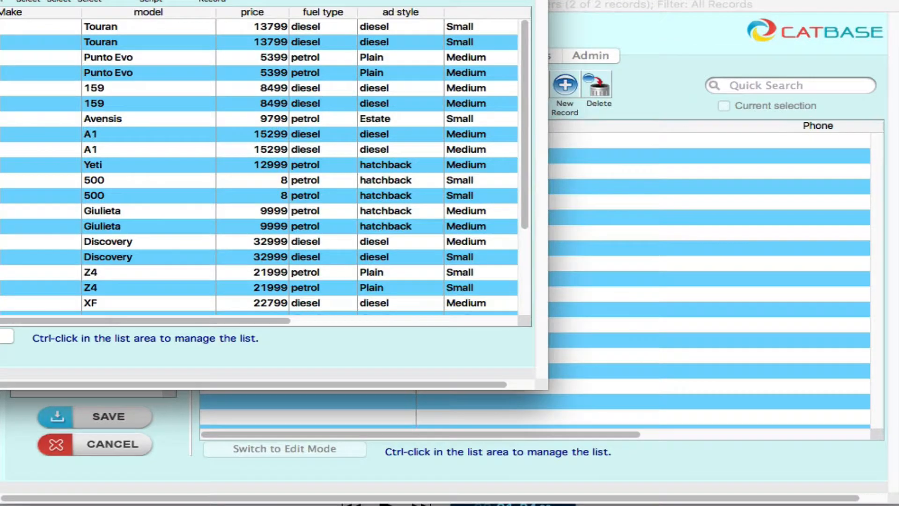
drag(0, 0, 93, 0)
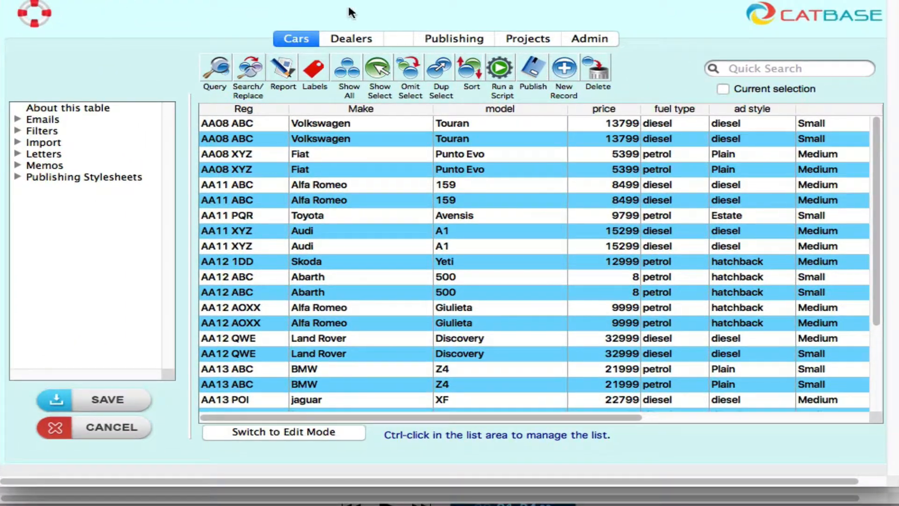
Publish the listed cars with the "small ads multi boxes" style sheet for InDesign with Xtags as "redline cars.XTG" in the Data Exports folder
click(535, 80)
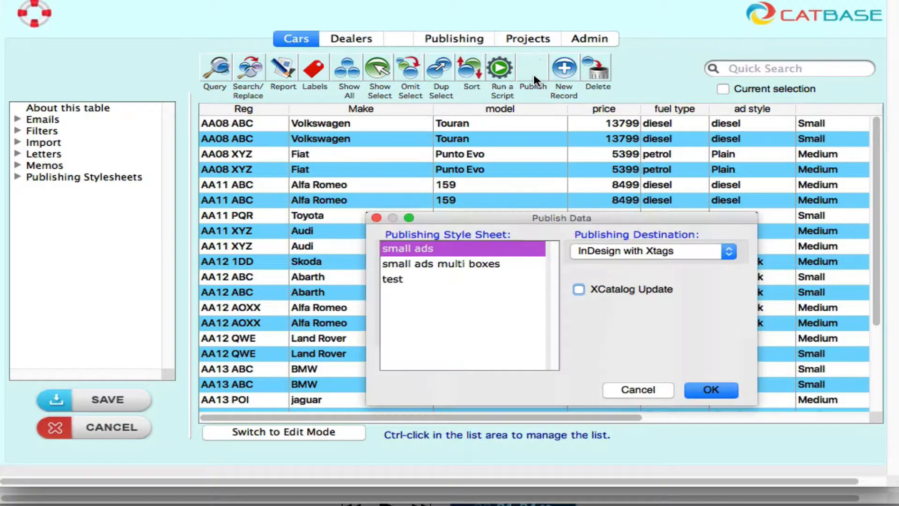
click(432, 267)
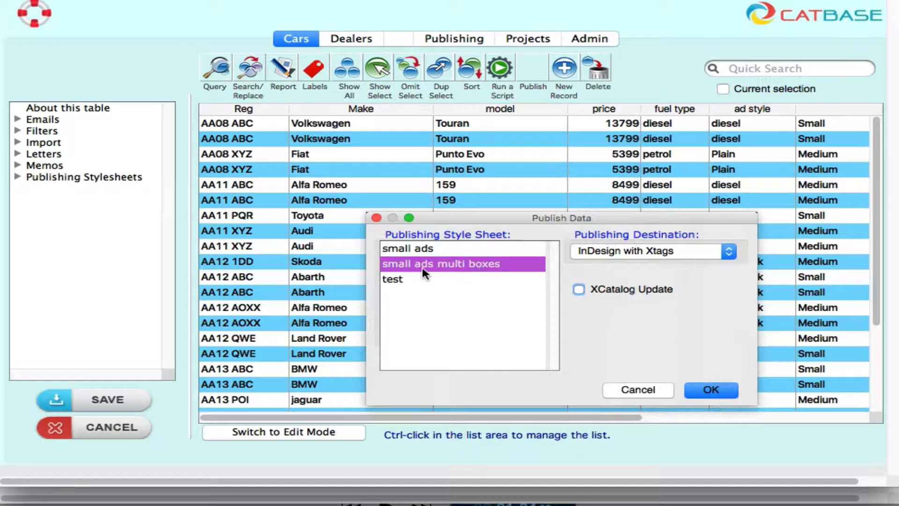
click(711, 389)
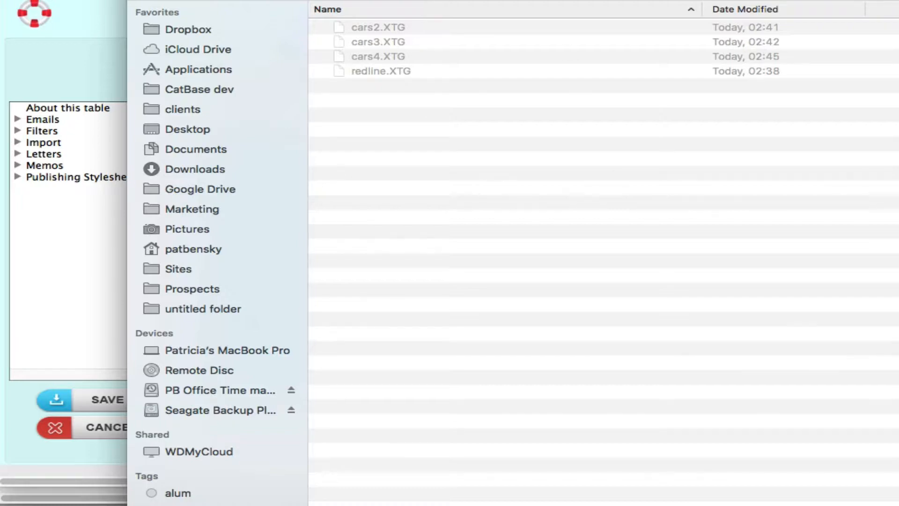
key(Return)
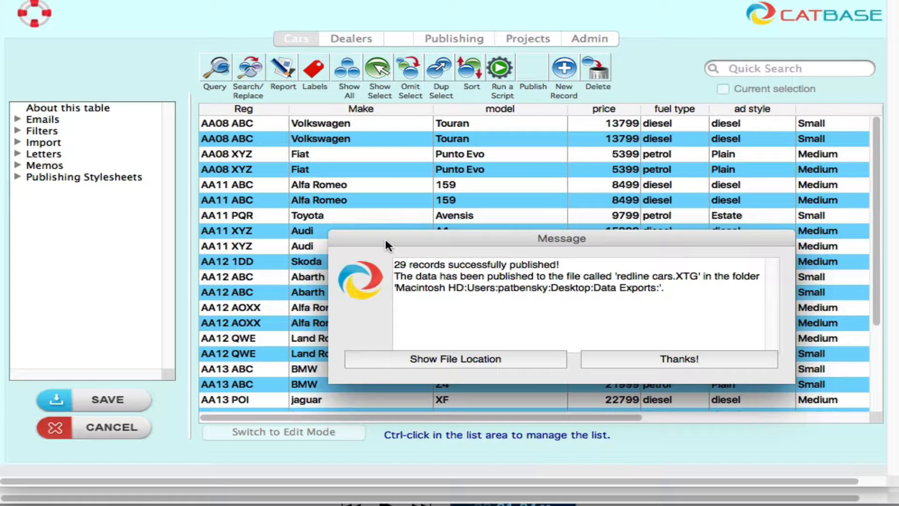
click(688, 359)
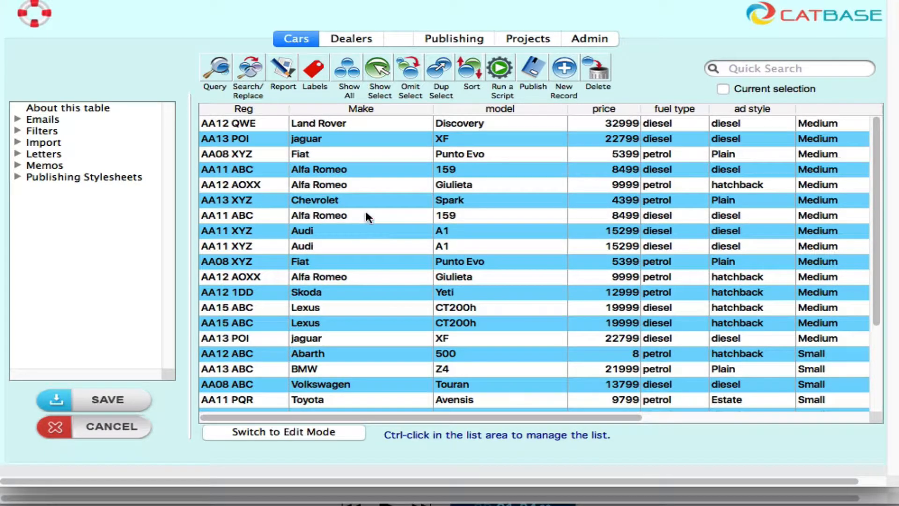
Switch to InDesign and delete all existing car ads from the yellow frame on the Red Line Cars page
key(super+Tab)
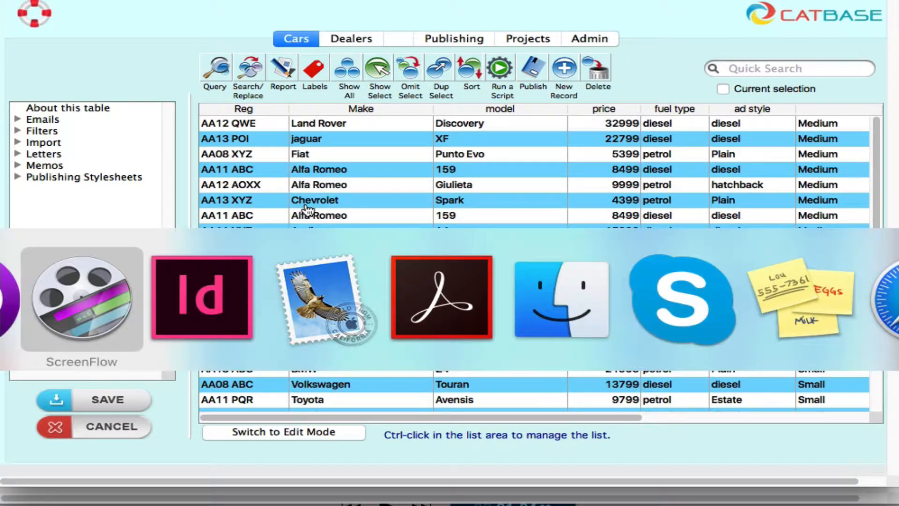
click(205, 304)
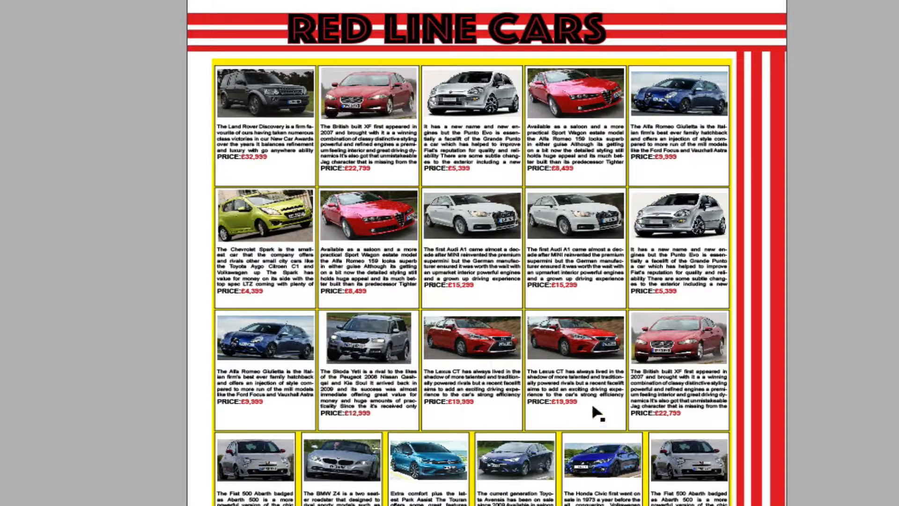
click(213, 77)
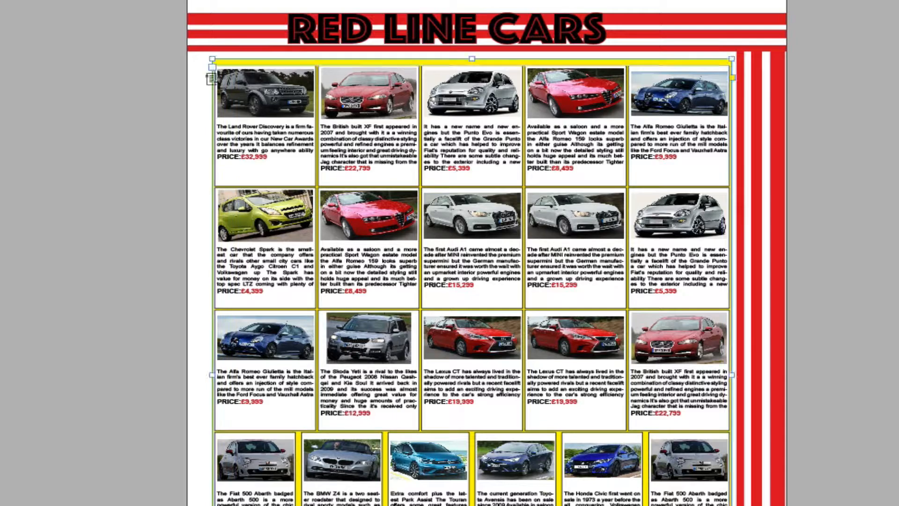
click(203, 79)
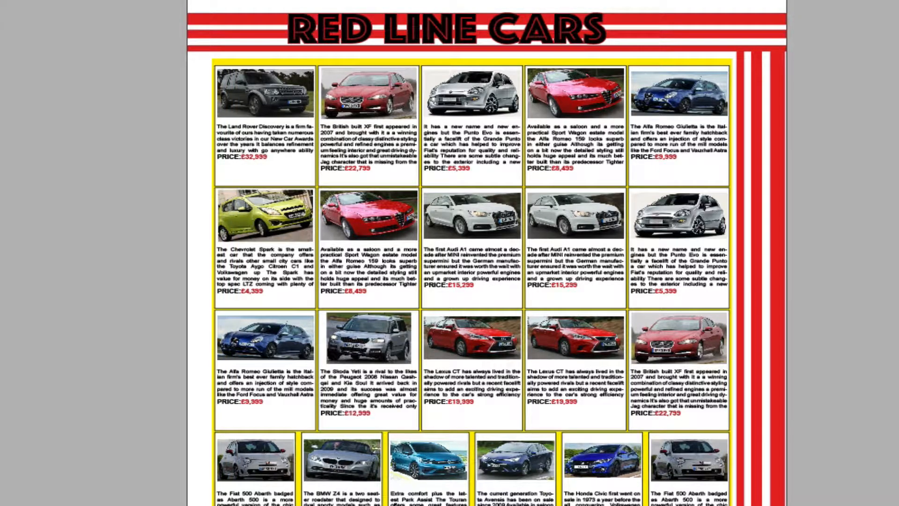
double_click(213, 77)
key(ctrl+a)
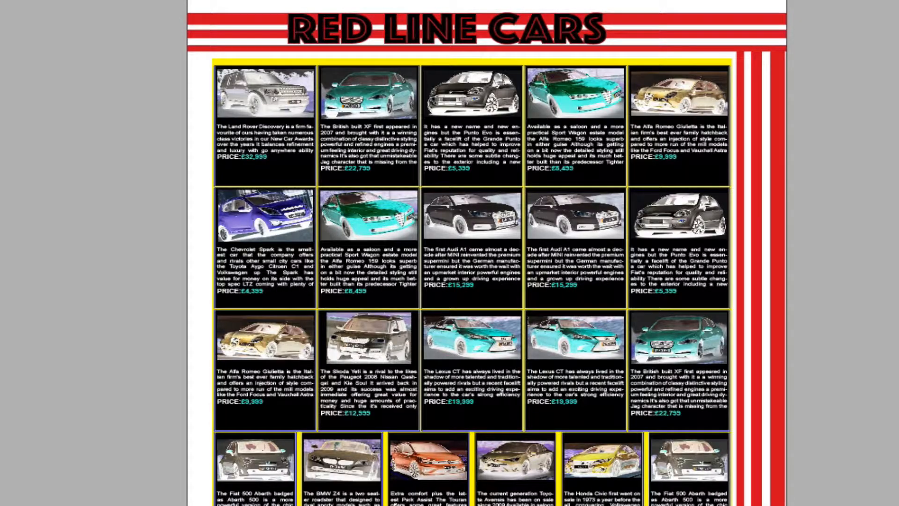
key(Delete)
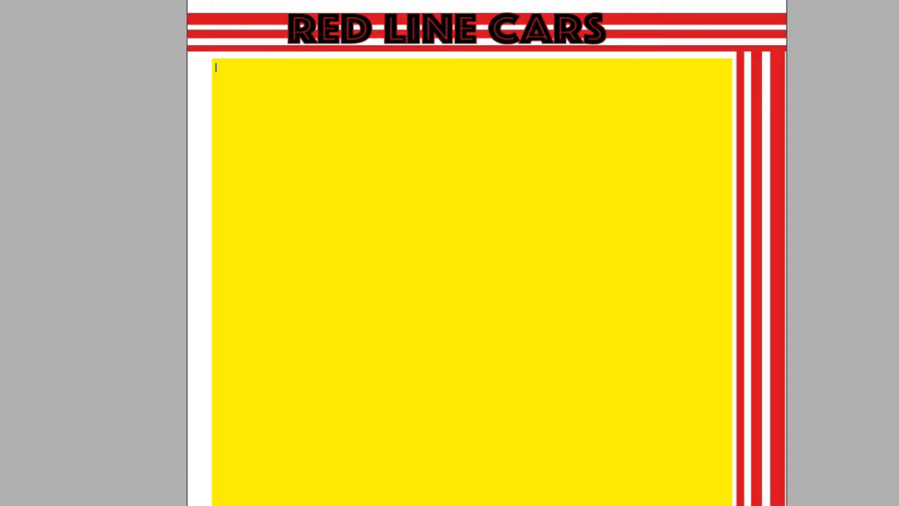
Import "redline cars.XTG" from the Data Exports folder into the empty yellow frame, converting quotes and including style sheets
key(super+e)
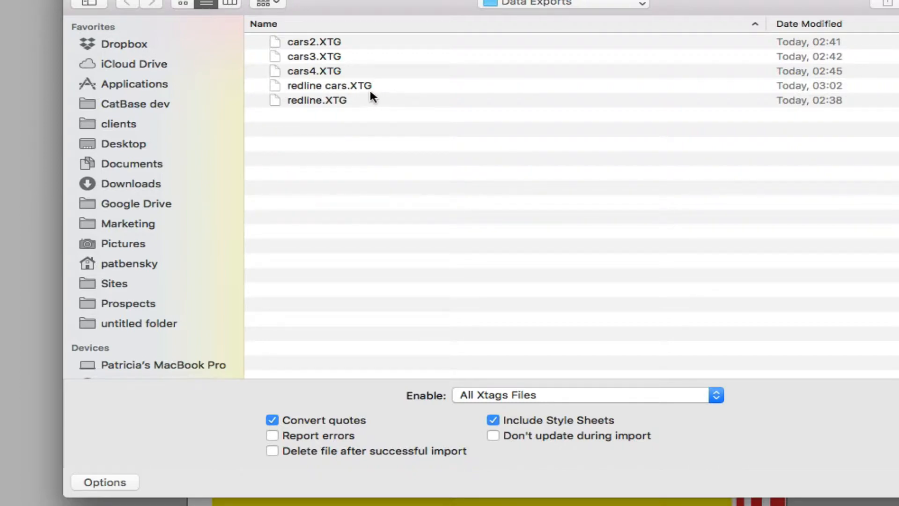
click(342, 89)
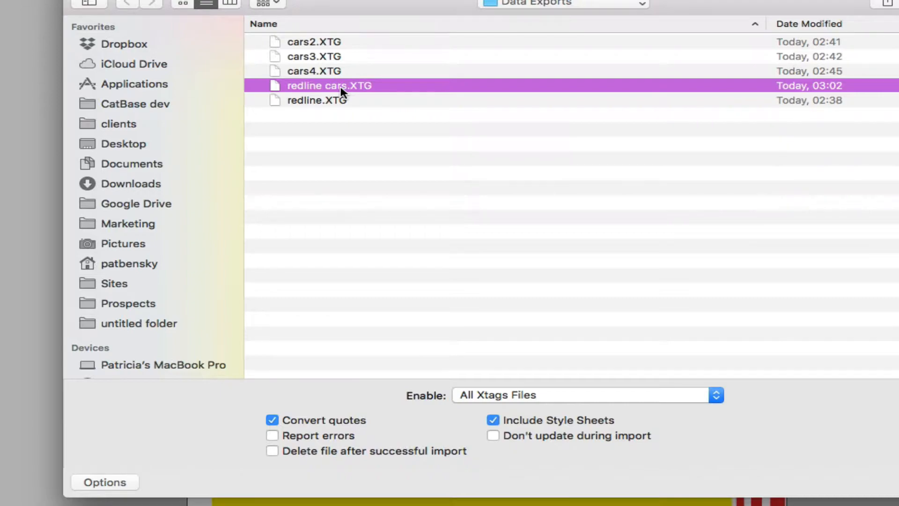
double_click(341, 89)
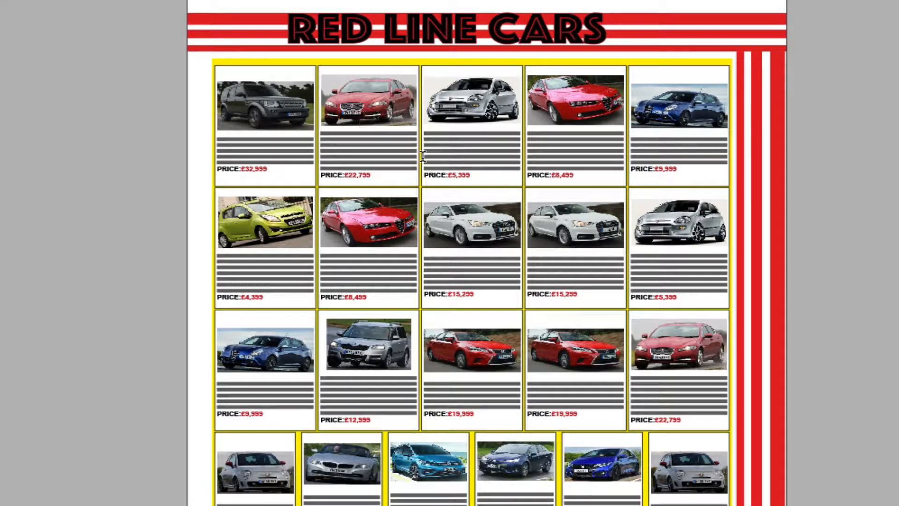
Look over the imported car ads up close and select the Alfa Romeo Giulietta ad box in the third row
click(408, 161)
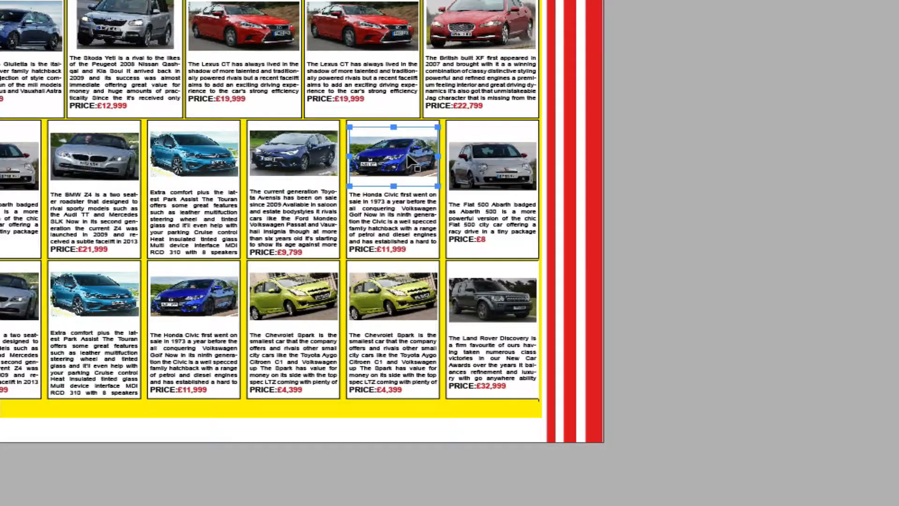
key(super+equal)
double_click(406, 155)
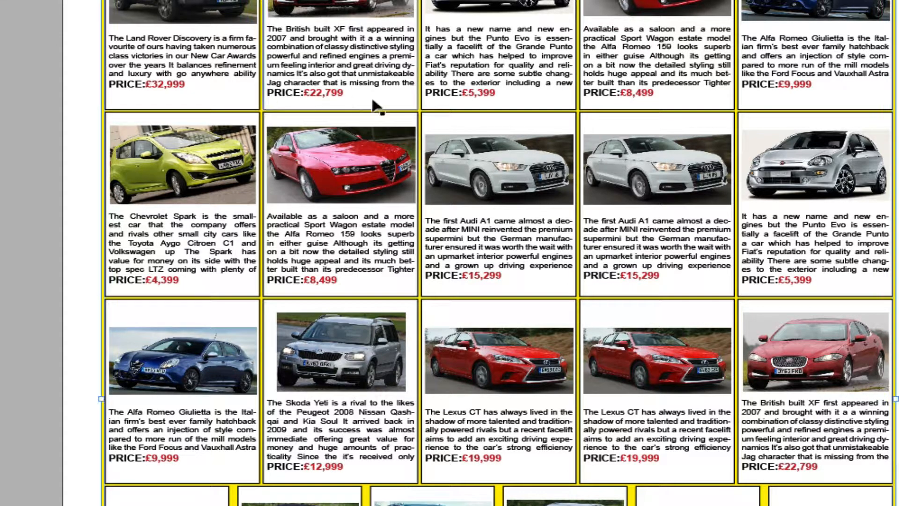
click(499, 170)
click(480, 343)
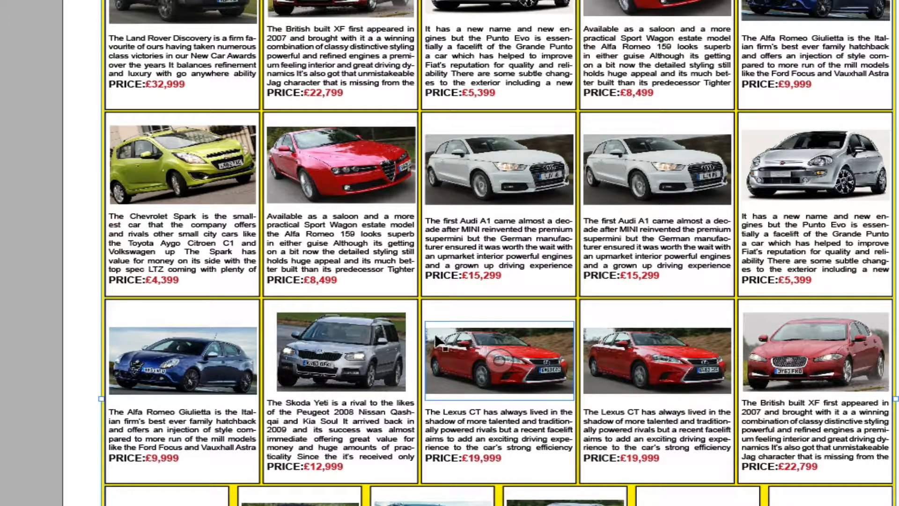
click(341, 353)
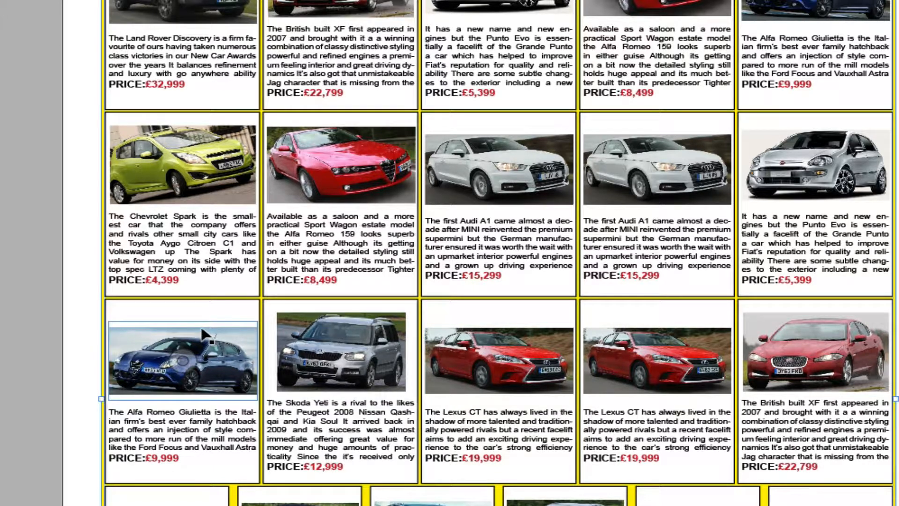
click(193, 313)
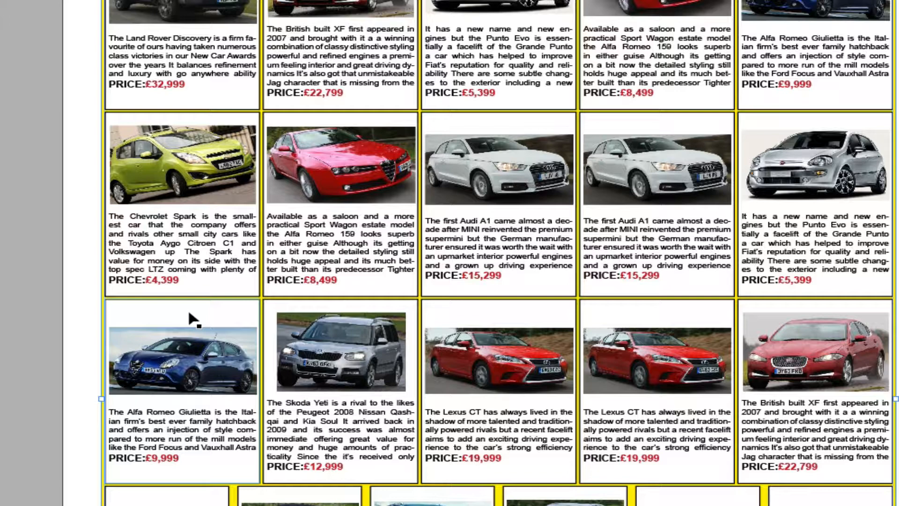
click(192, 318)
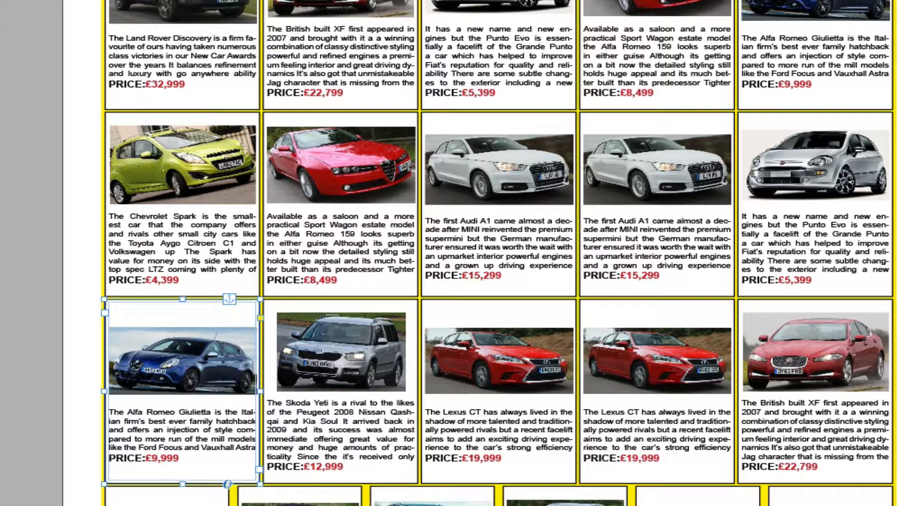
Display the object styles and check which one the Skoda Yeti and first Lexus CT ad boxes use
drag(898, 370, 768, 207)
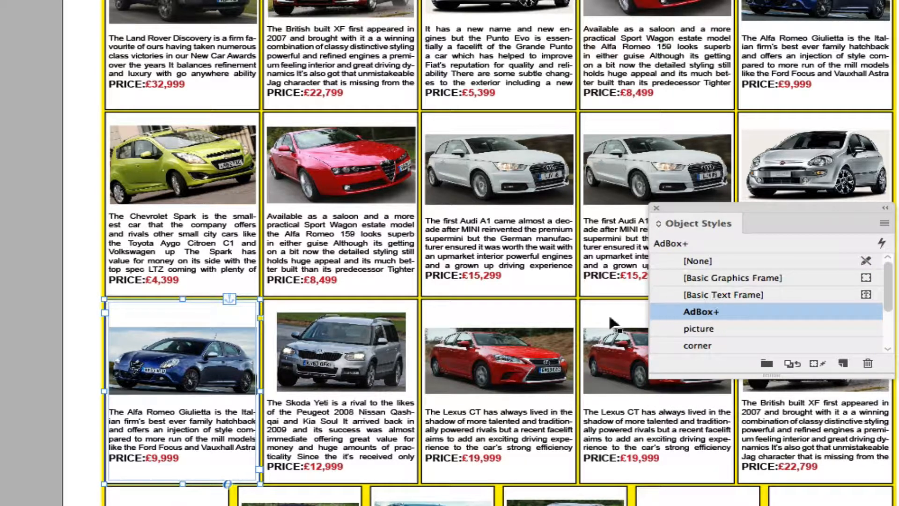
click(413, 316)
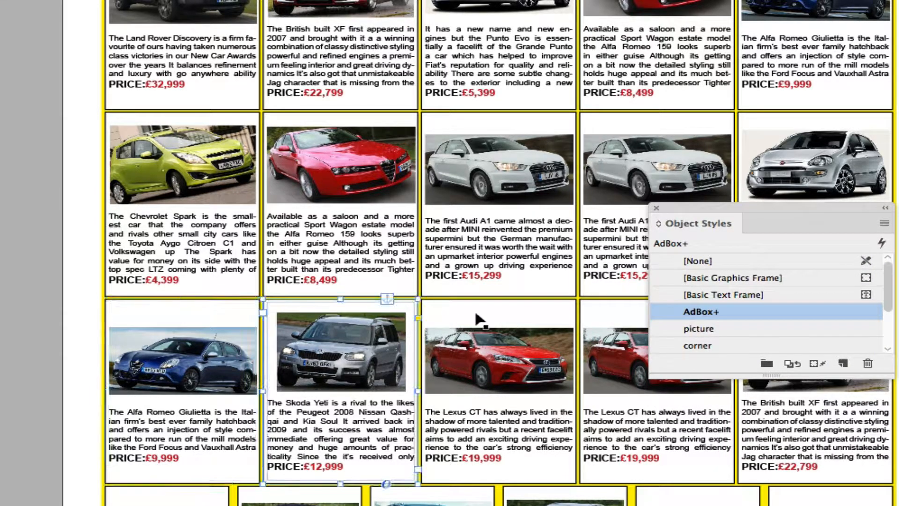
click(477, 315)
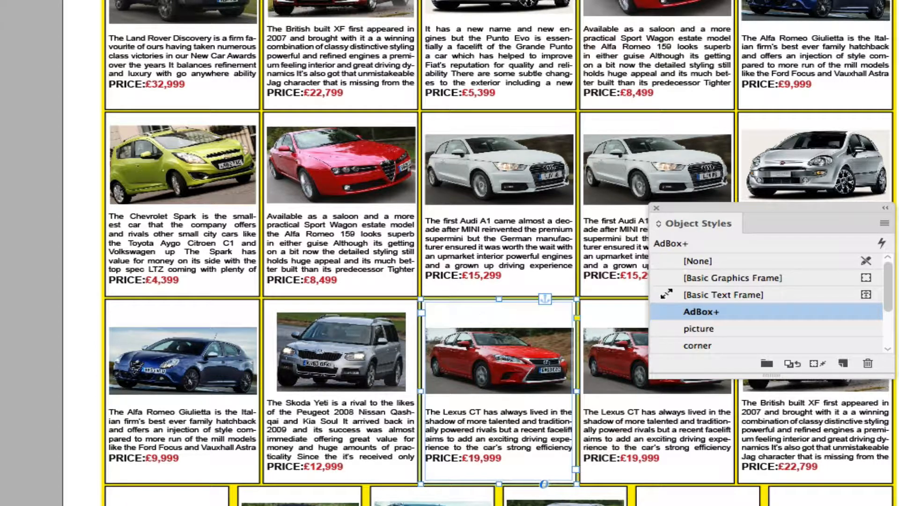
Set the vertical justification of the AdBox object style to Top in its text frame general options
double_click(764, 310)
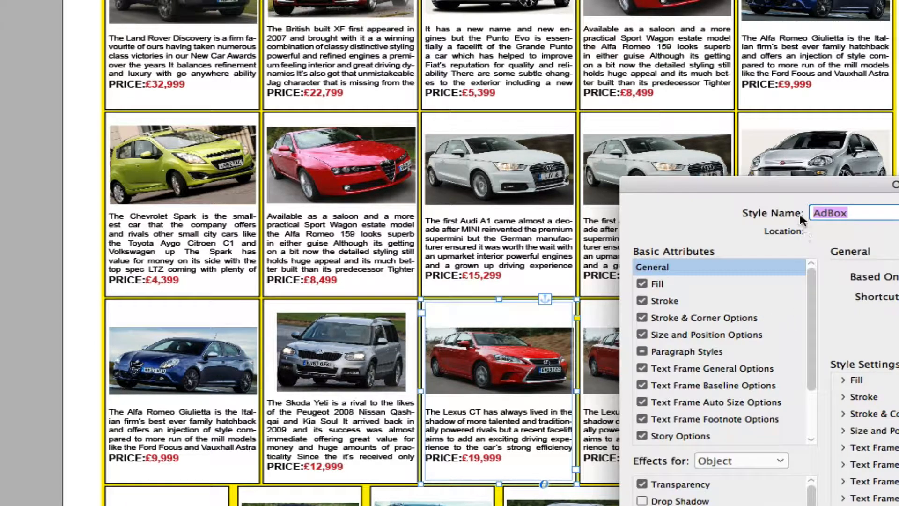
drag(782, 190, 668, 41)
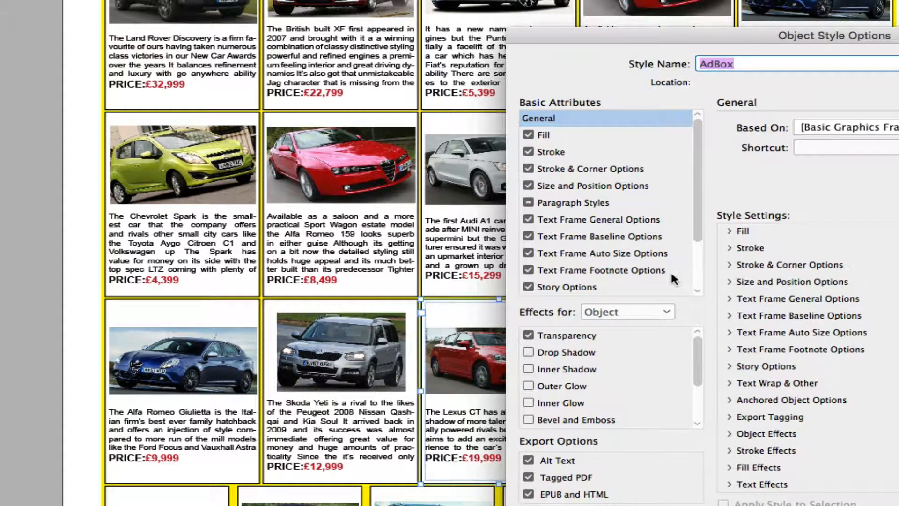
click(630, 222)
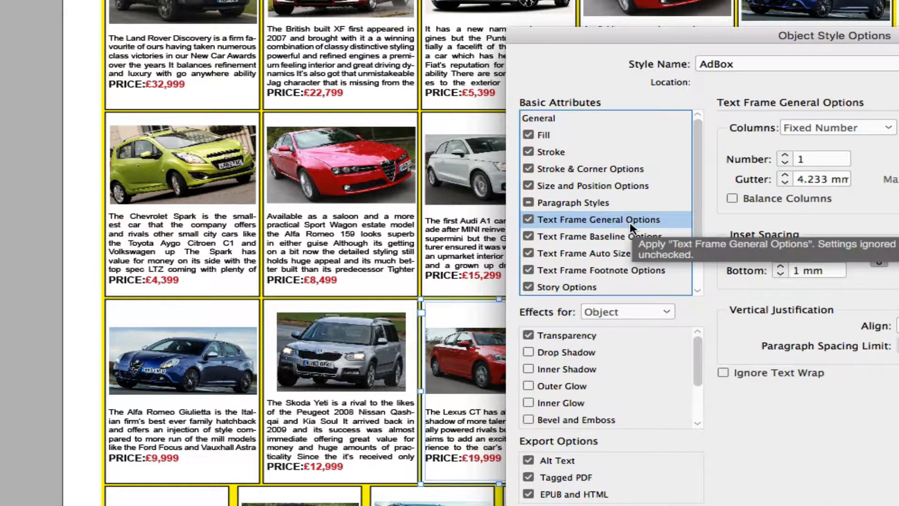
drag(710, 37, 489, 39)
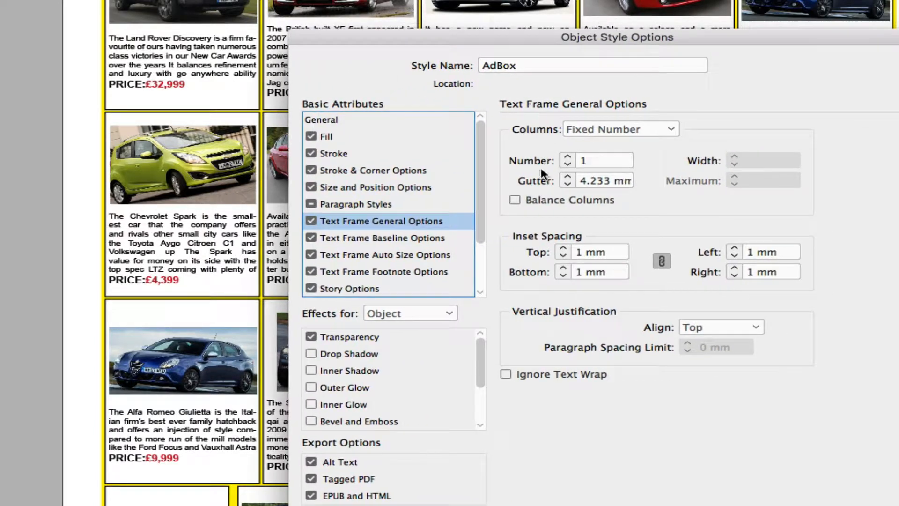
click(754, 330)
click(733, 341)
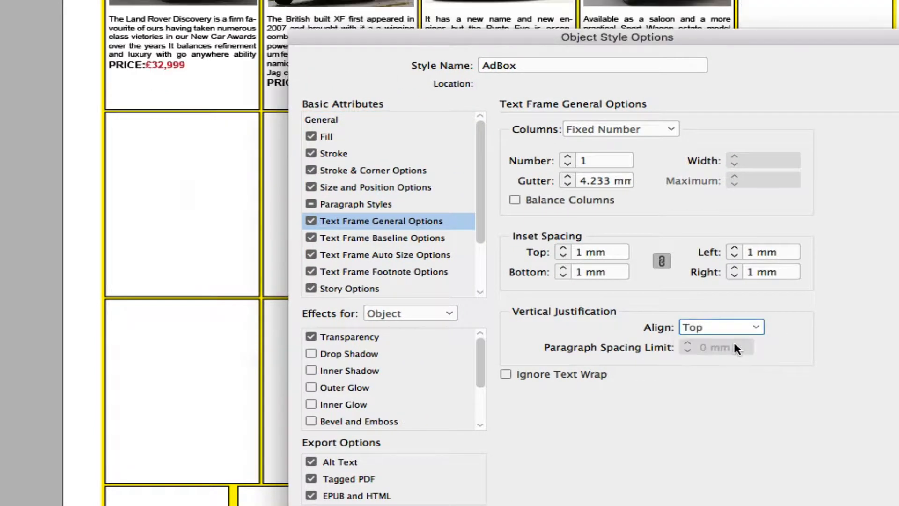
key(Return)
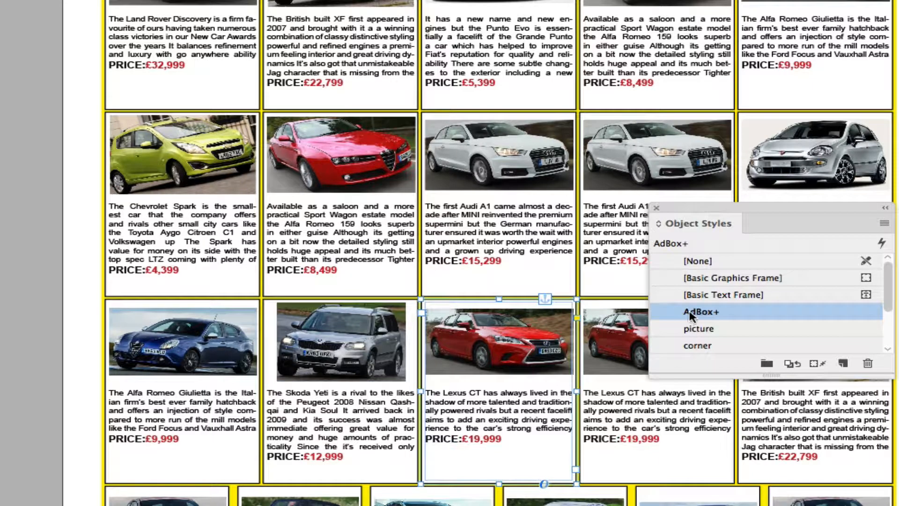
Change the stroke colour of the AdBox object style to magenta, C=0 M=100 Y=0 K=0
double_click(779, 316)
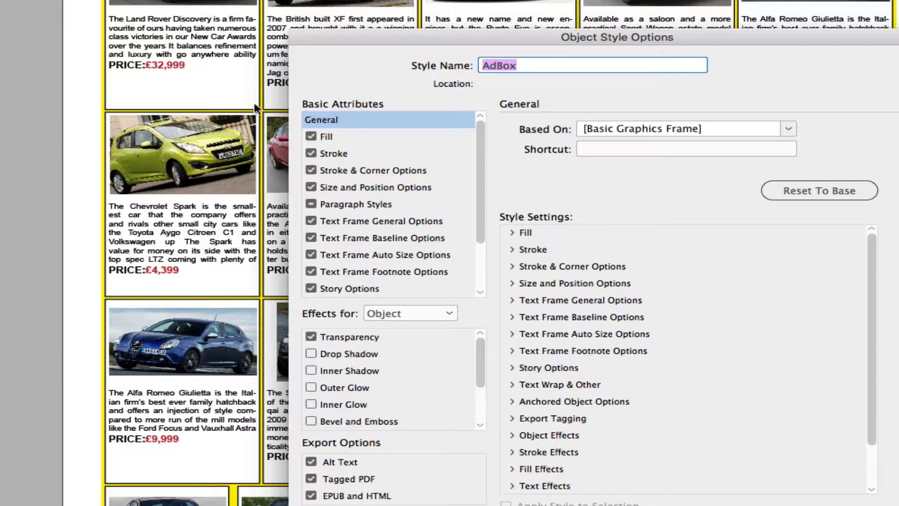
click(333, 155)
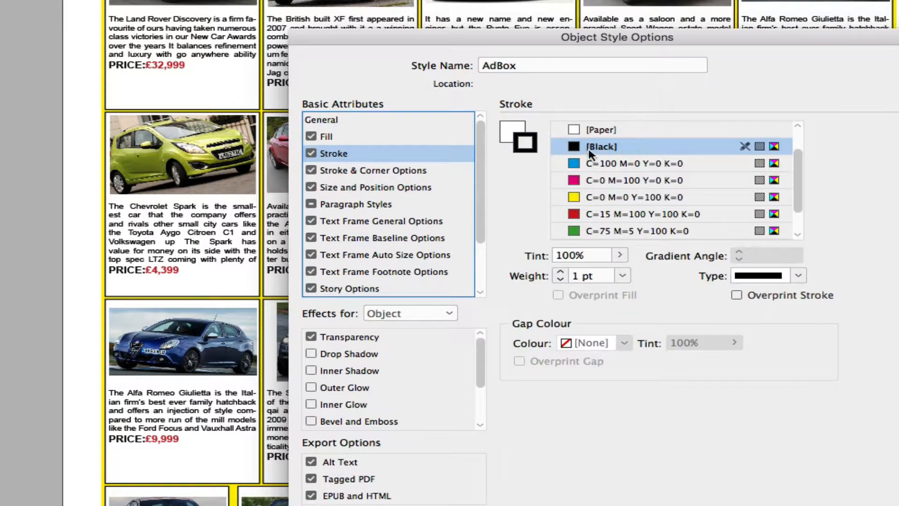
click(614, 183)
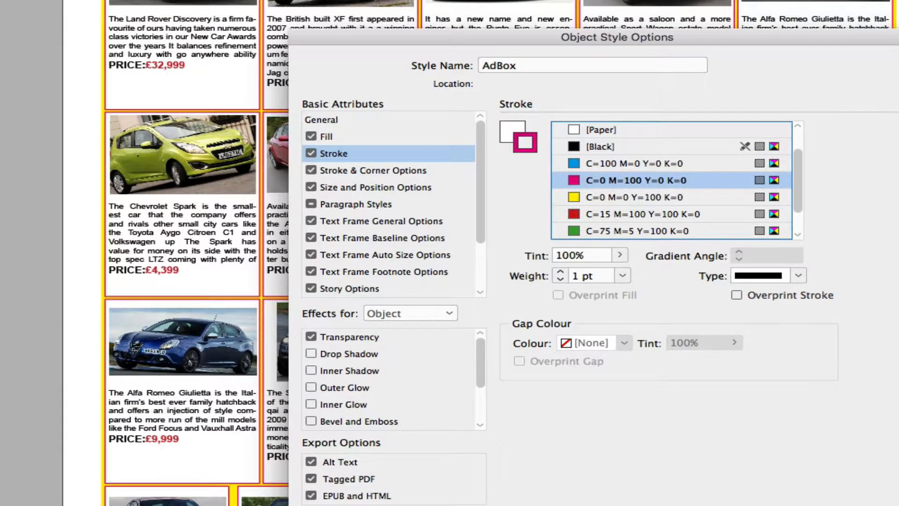
key(Return)
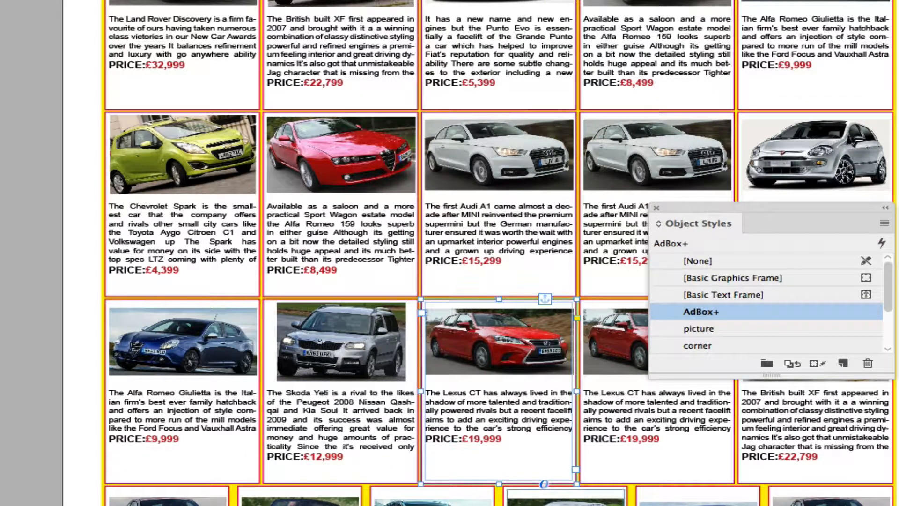
click(499, 495)
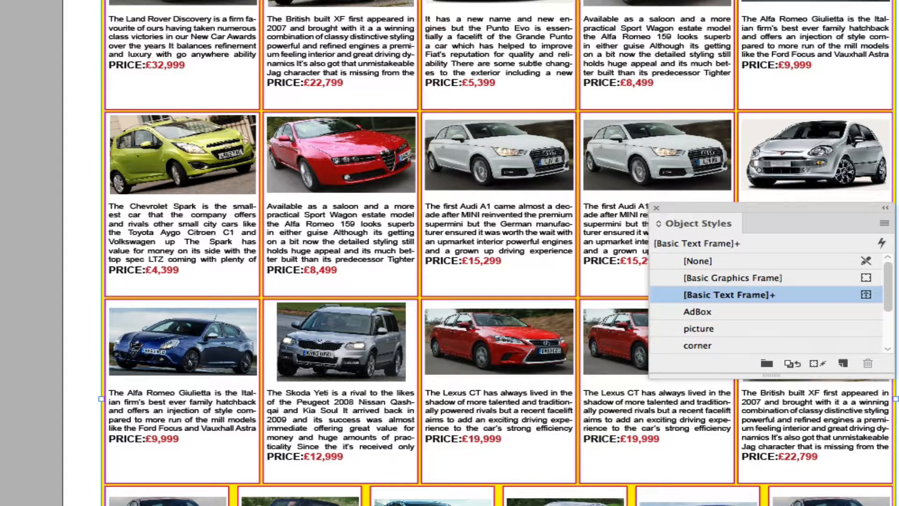
click(698, 495)
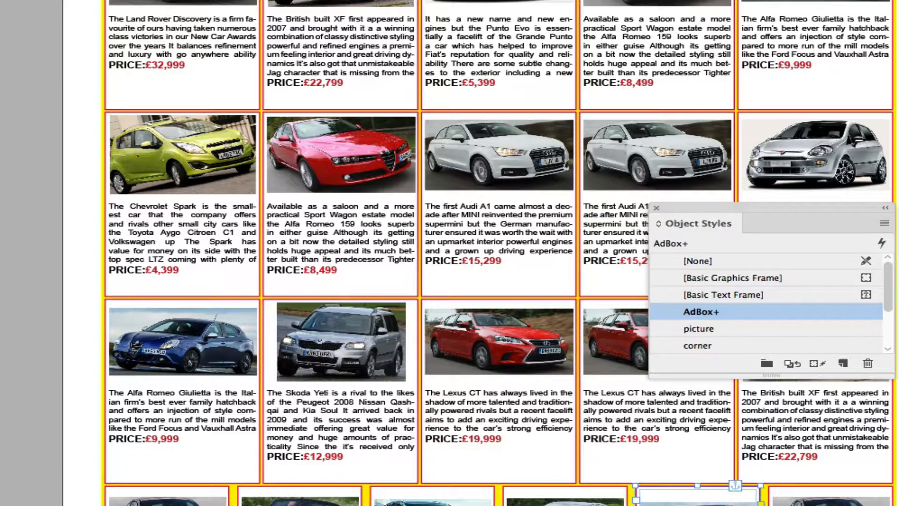
Show the document's page list and open the B-Master spread for editing
key(super+F12)
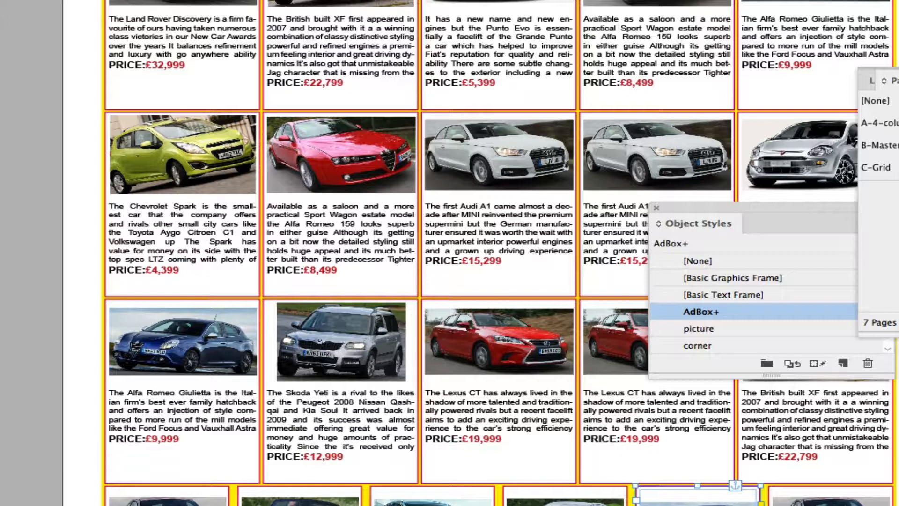
drag(898, 65, 790, 65)
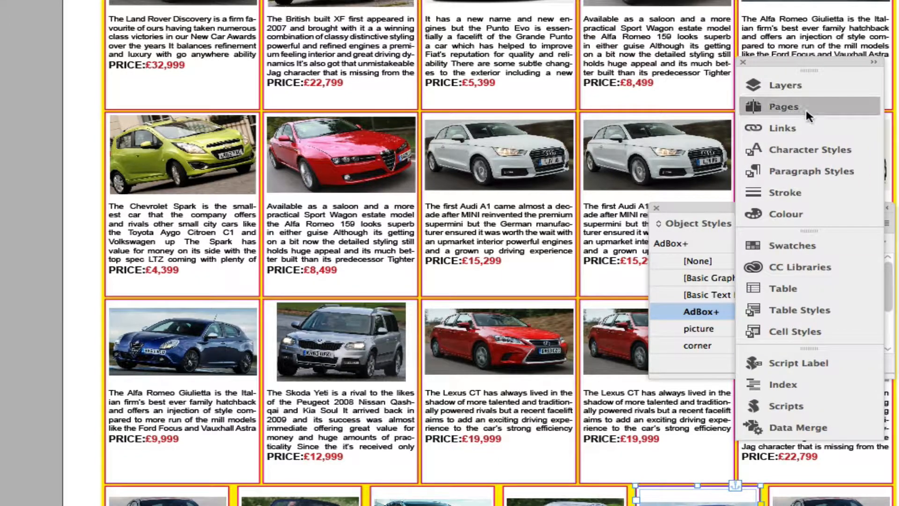
click(805, 108)
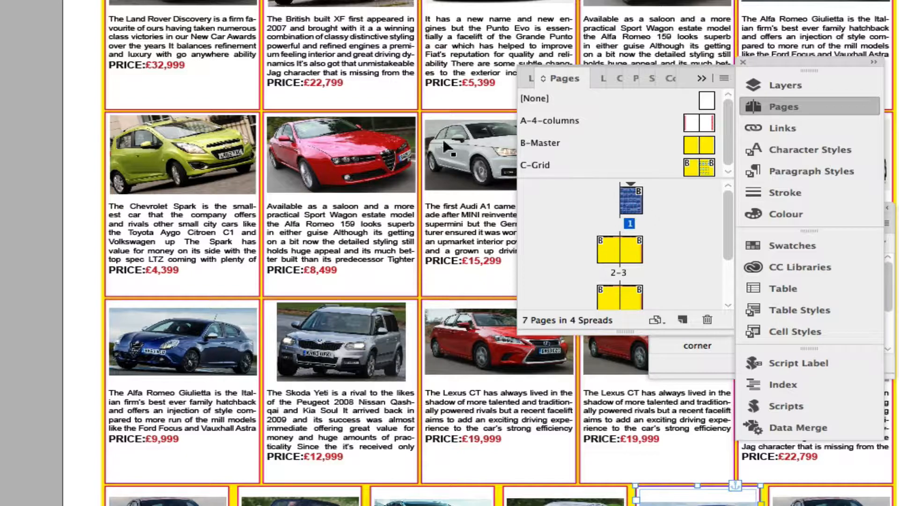
double_click(543, 142)
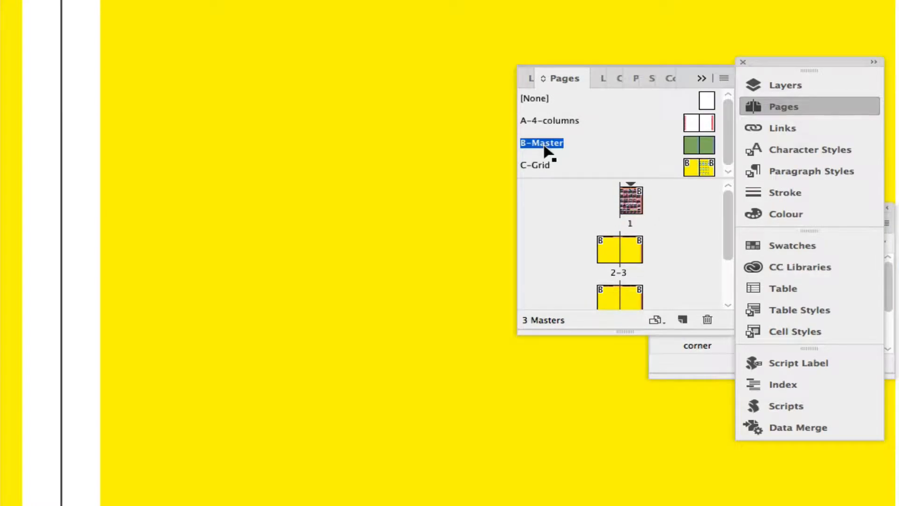
Fill the large yellow text frame on the B-Master page with green, C=75 M=5 Y=100 K=0
click(314, 349)
right_click(314, 349)
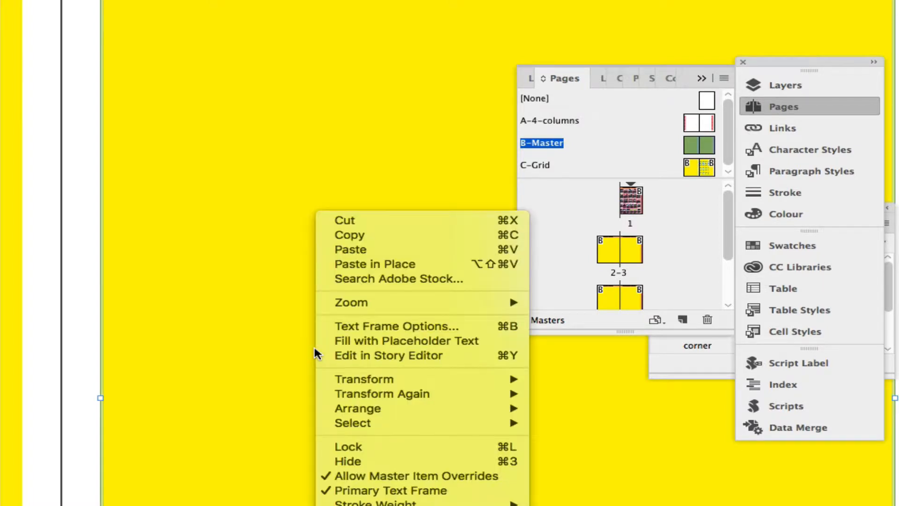
click(543, 410)
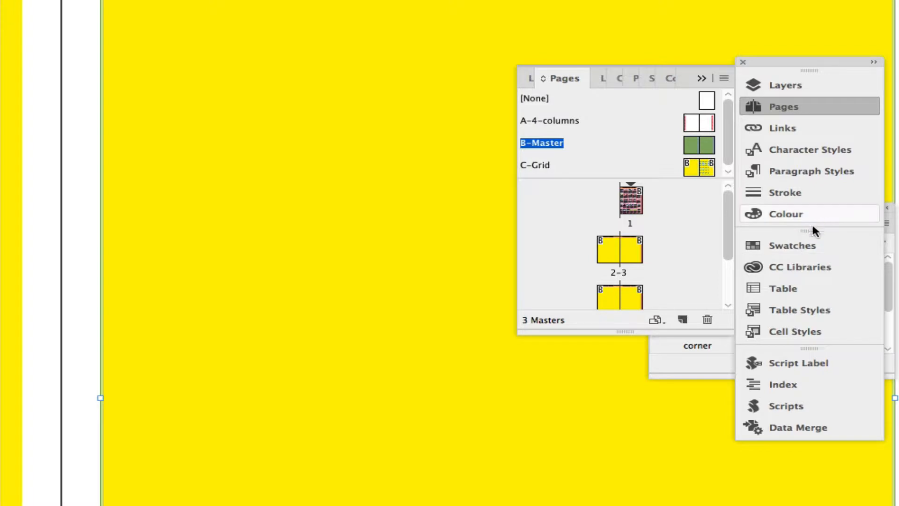
click(817, 246)
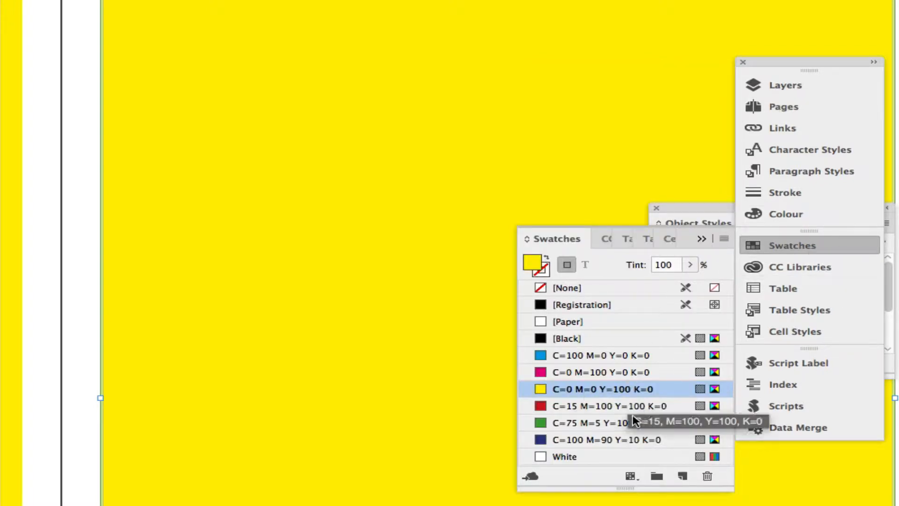
click(623, 423)
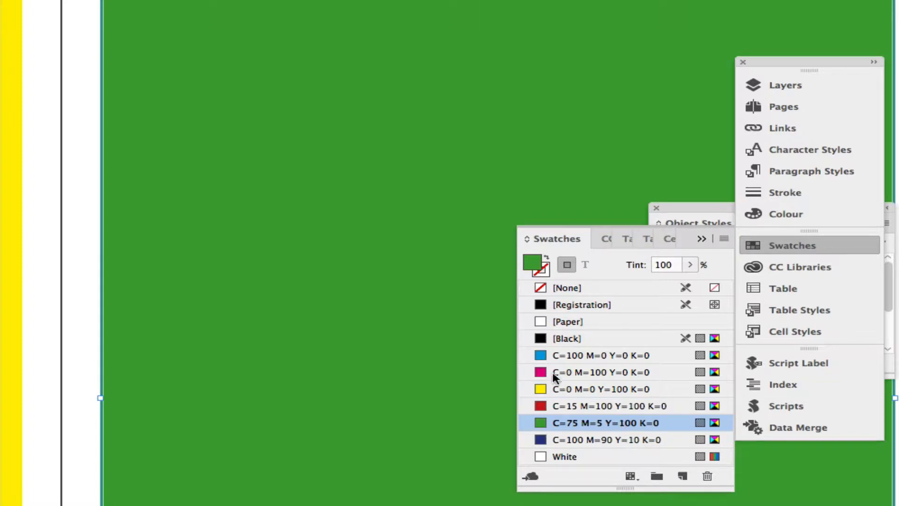
click(708, 211)
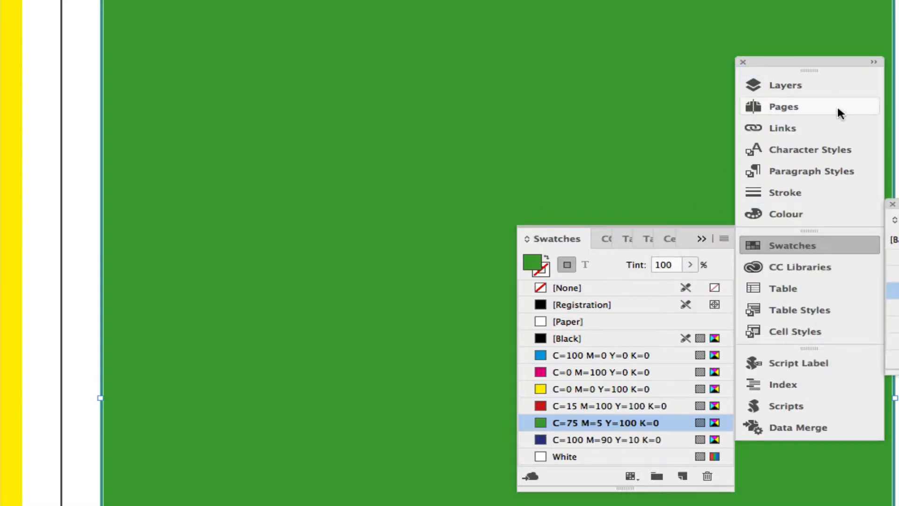
Return to page 1 and look over the recoloured frame and its ads down to the last row
click(837, 106)
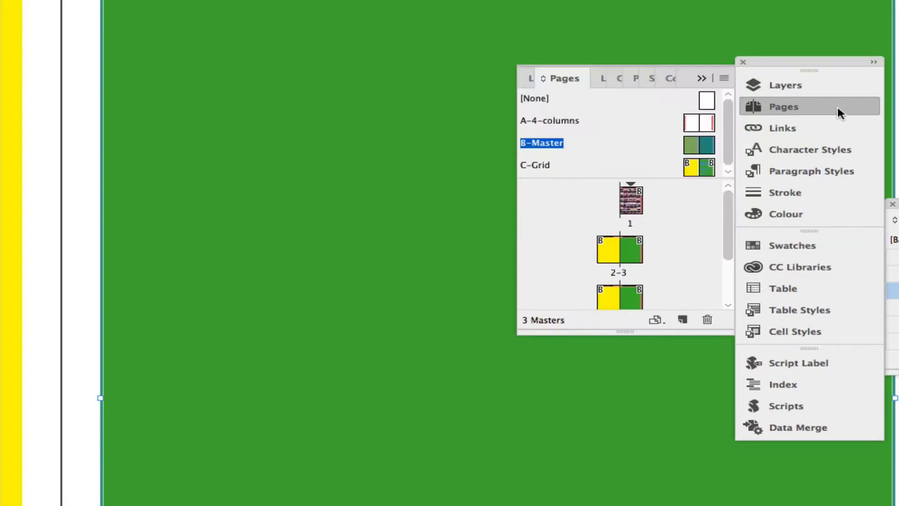
double_click(635, 254)
click(633, 199)
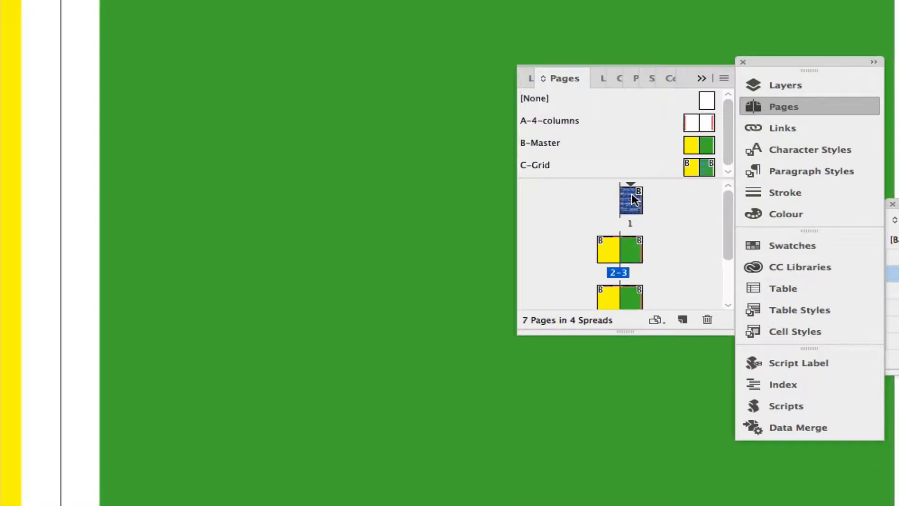
double_click(633, 199)
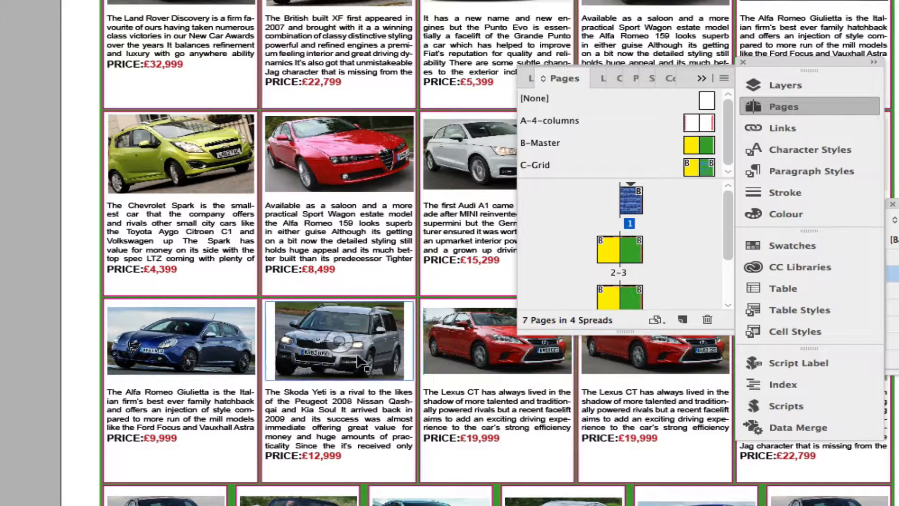
triple_click(364, 418)
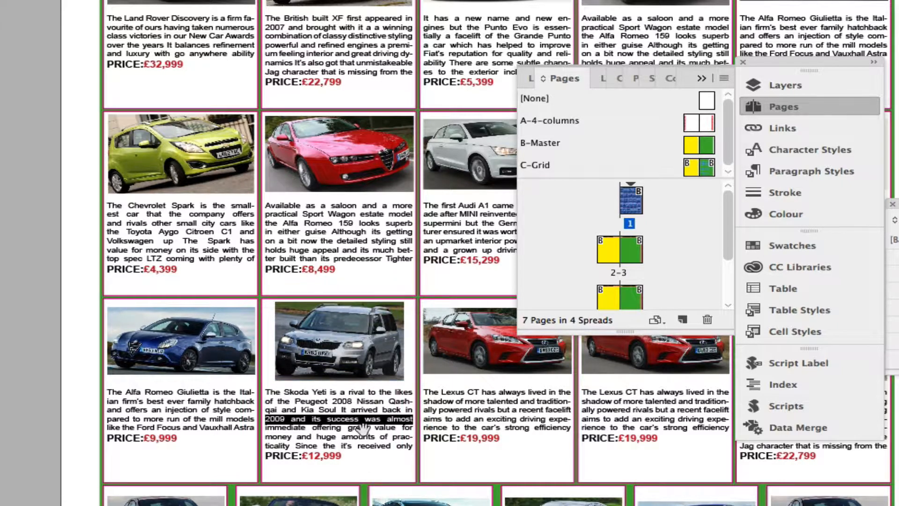
scroll(365, 412, down, 3)
scroll(366, 347, down, 10)
scroll(343, 219, up, 5)
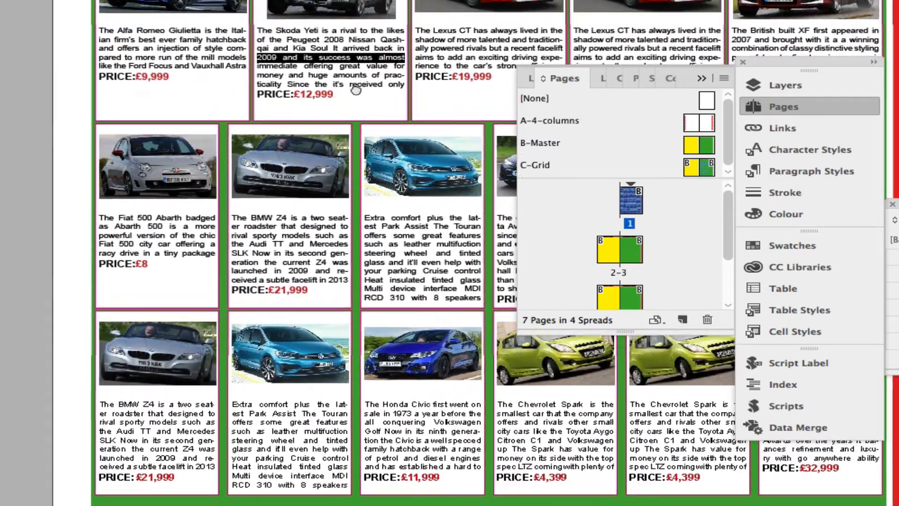
Move in on the Chevrolet Spark and Alfa Romeo 159 ads and display the document's paragraph styles beside them
scroll(342, 219, up, 8)
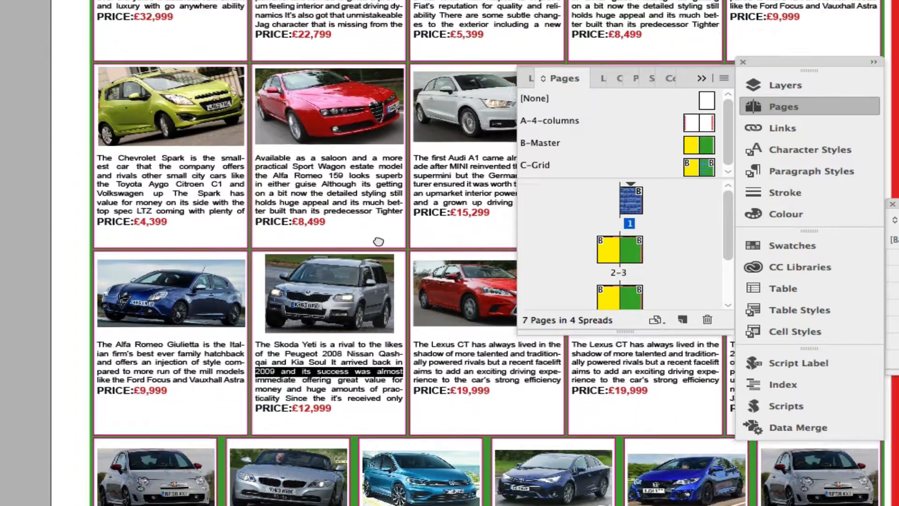
drag(378, 241, 381, 374)
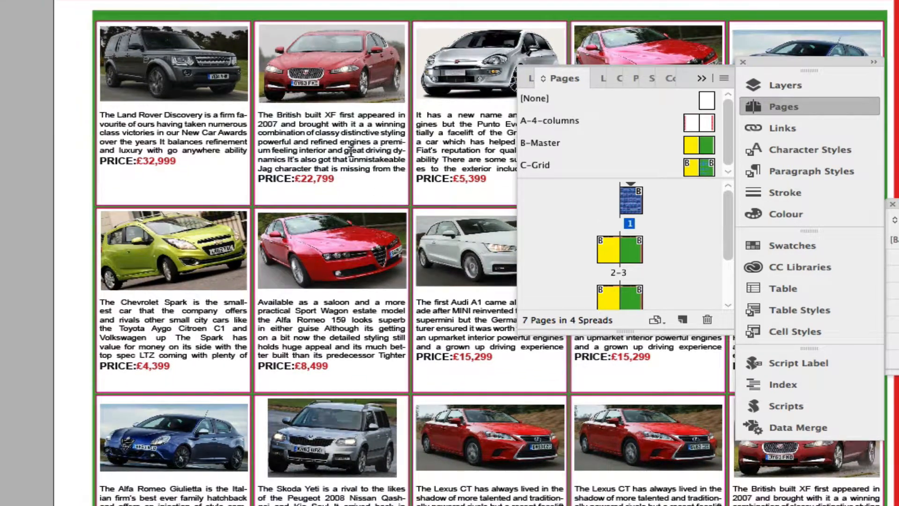
key(ctrl+equal)
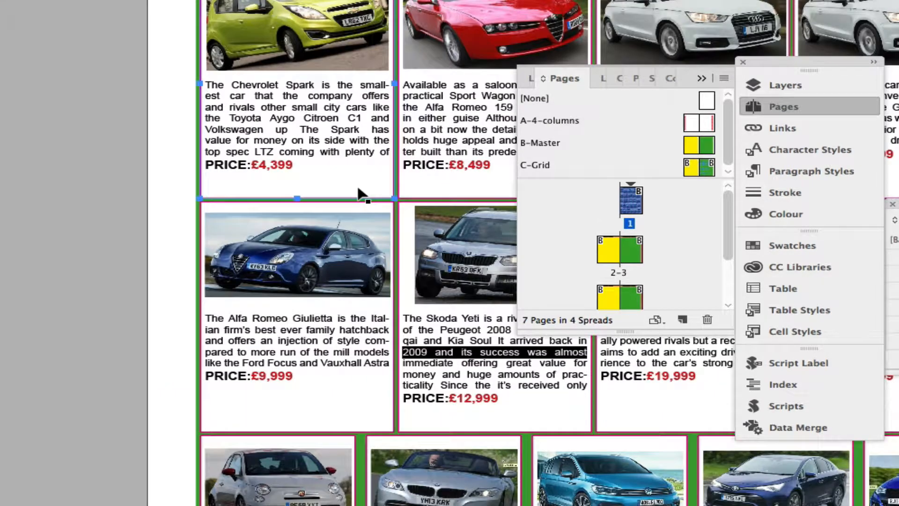
key(ctrl+equal)
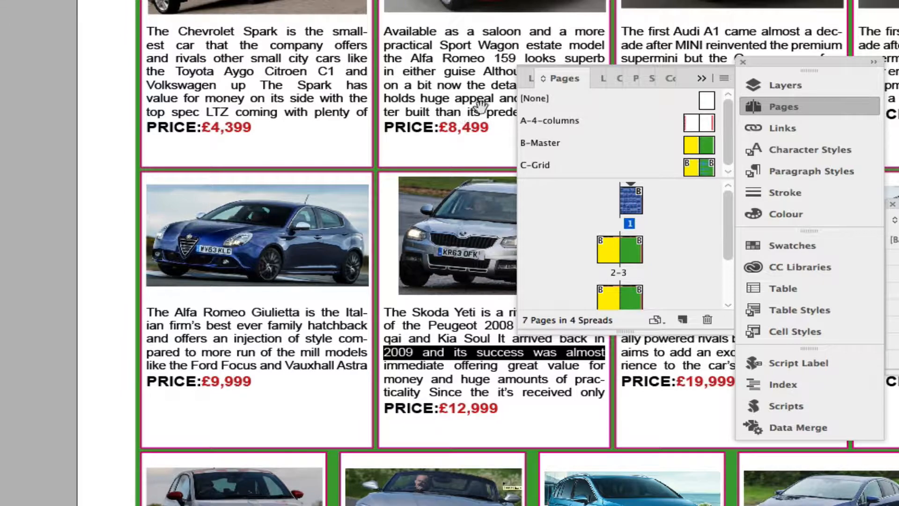
drag(479, 111, 394, 251)
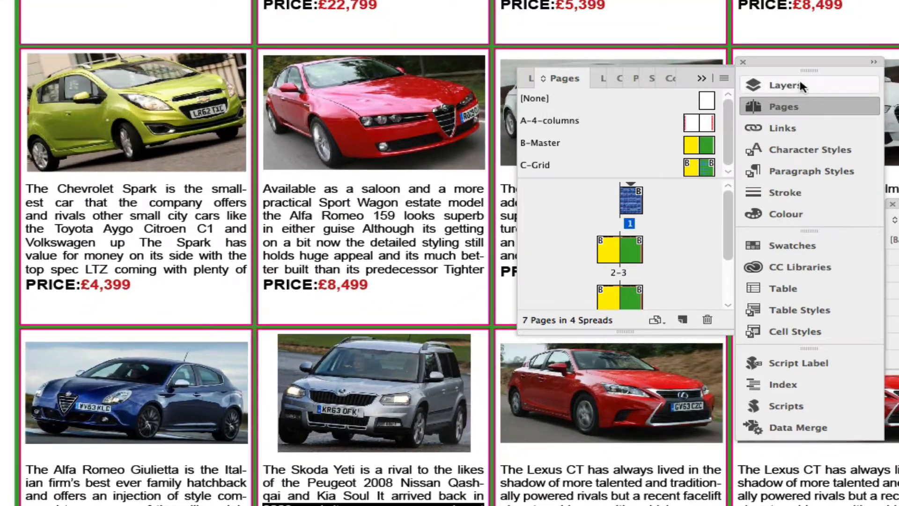
double_click(786, 59)
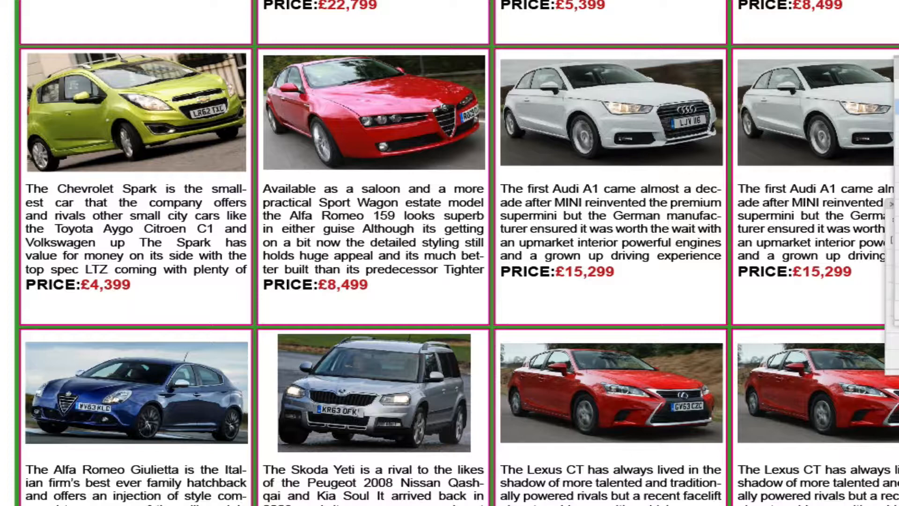
drag(897, 75, 688, 70)
click(721, 176)
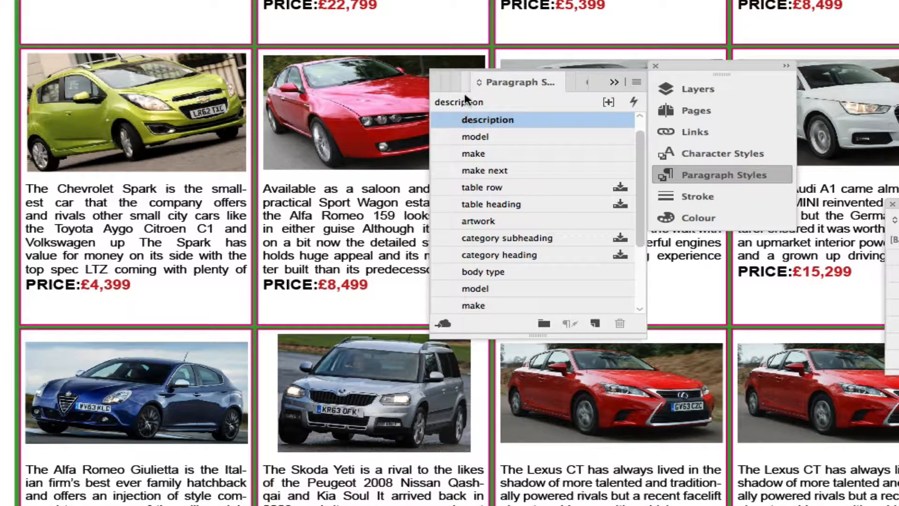
Change the font family of the description paragraph style to Helvetica (TT)
double_click(552, 120)
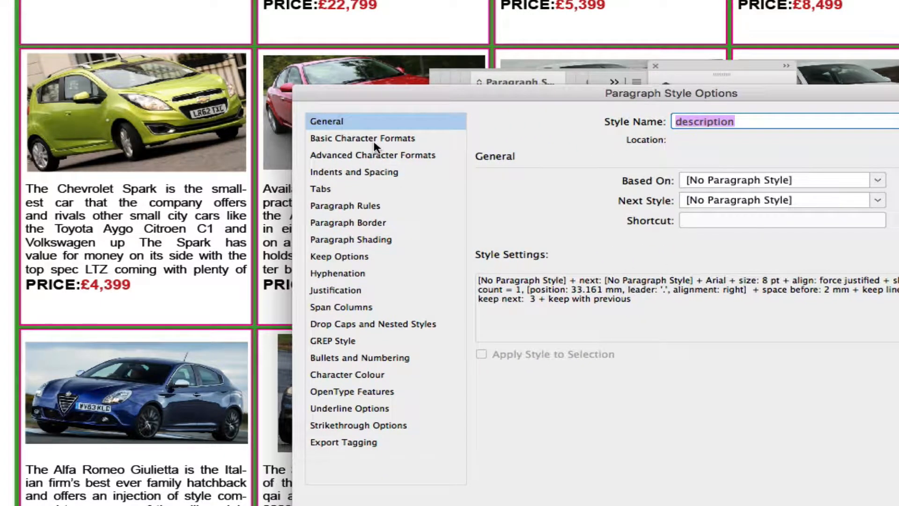
click(414, 138)
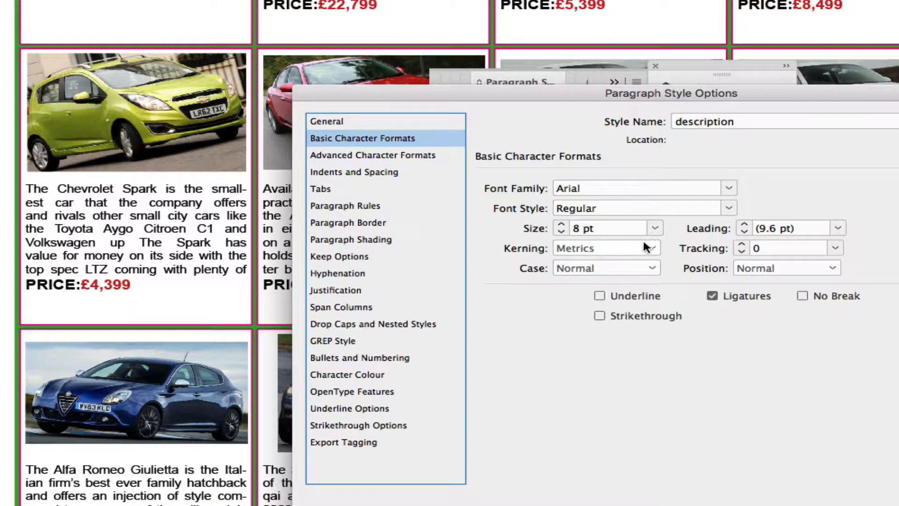
click(728, 188)
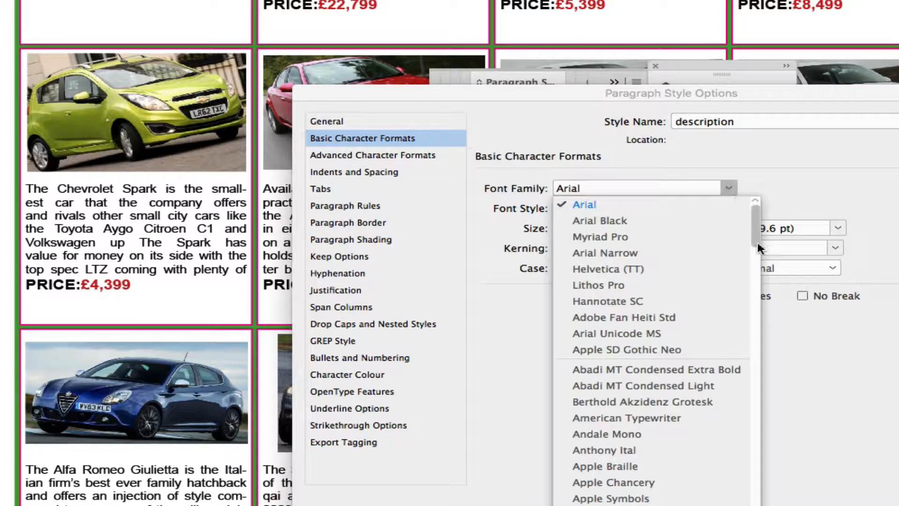
click(620, 270)
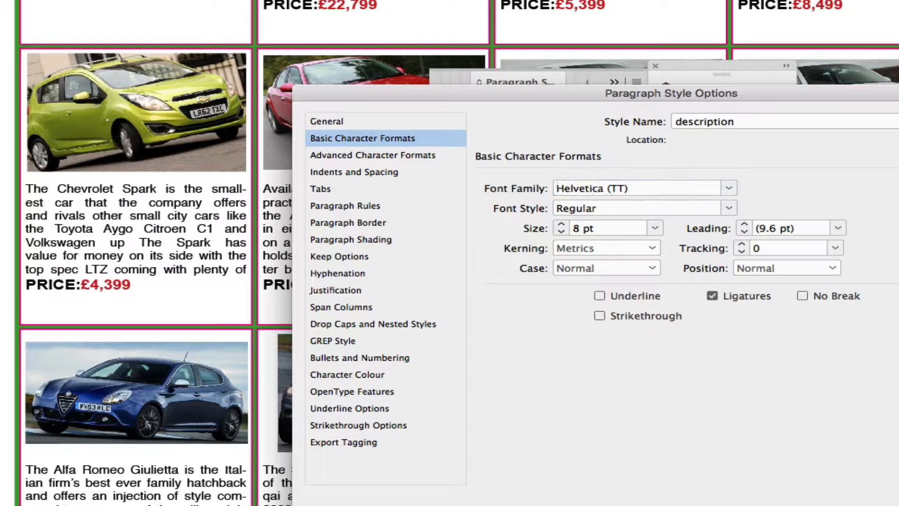
key(Return)
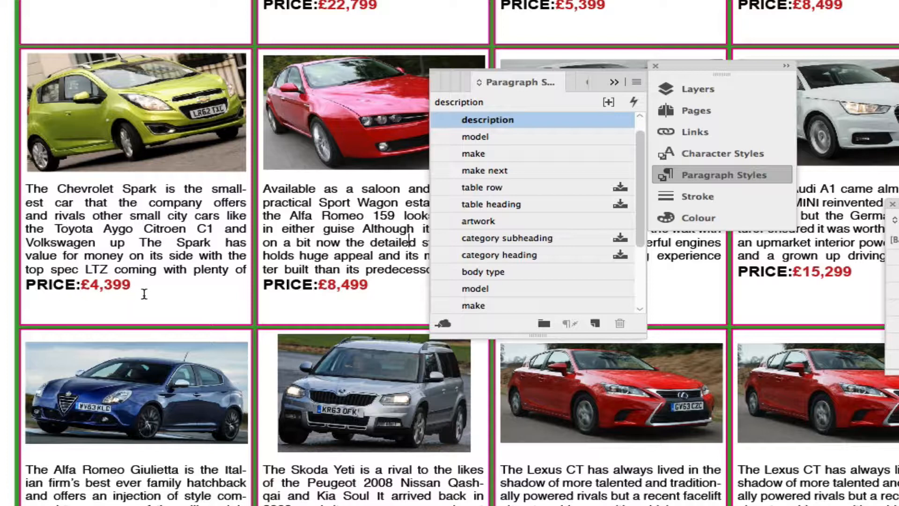
Examine the styling of the Chevrolet Spark ad's price line, checking the label and the amount separately
drag(145, 289, 19, 286)
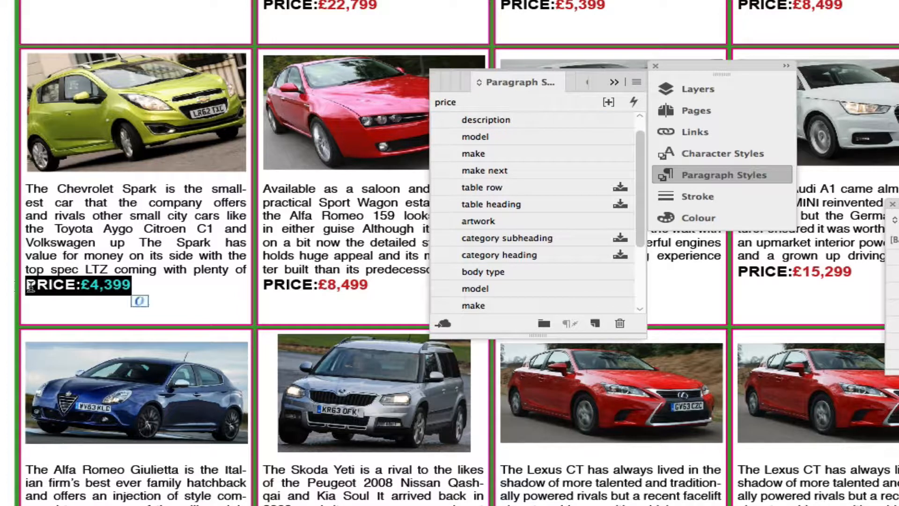
click(35, 286)
double_click(35, 286)
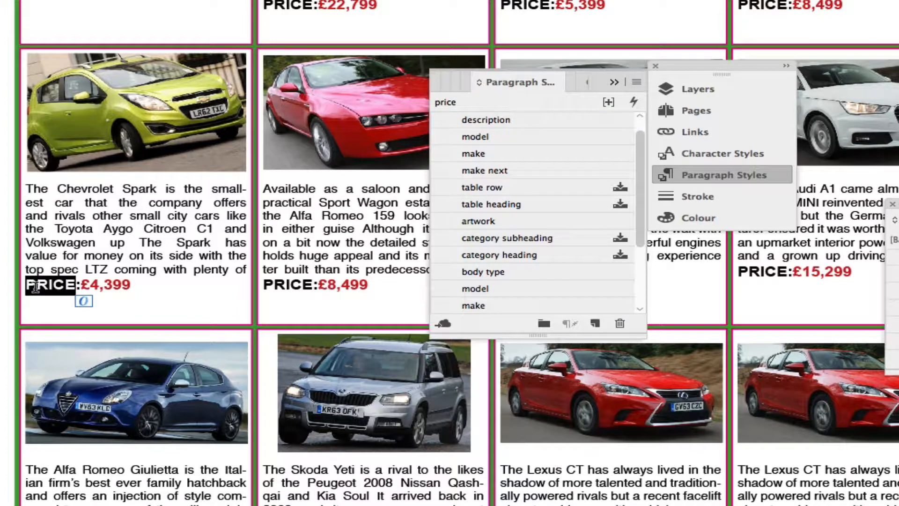
click(133, 287)
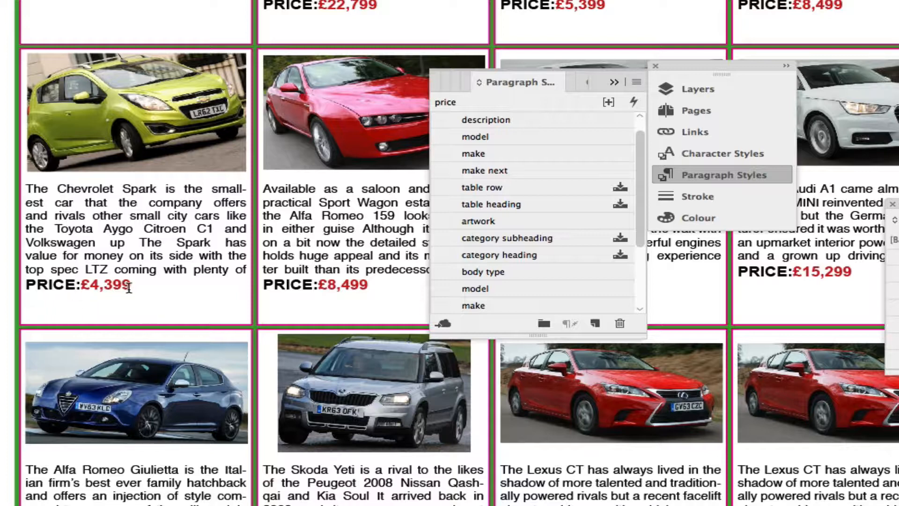
drag(134, 287, 82, 286)
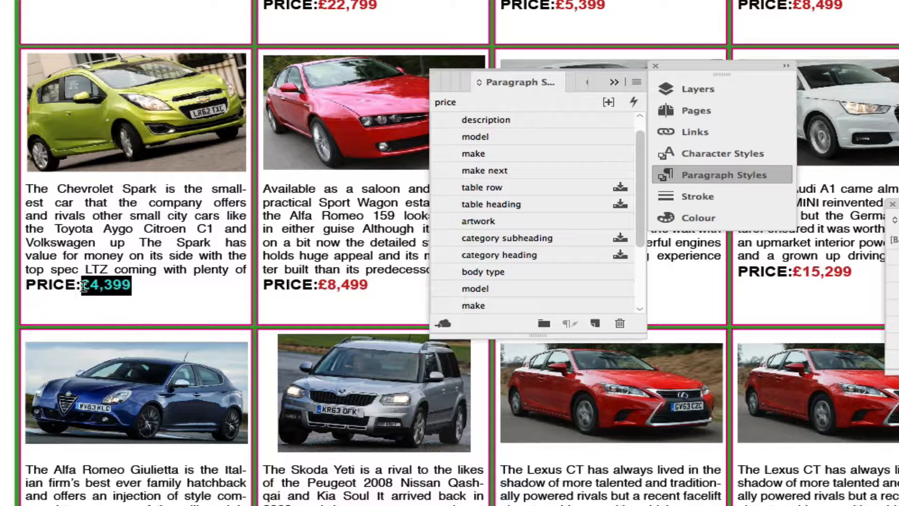
click(137, 286)
triple_click(124, 287)
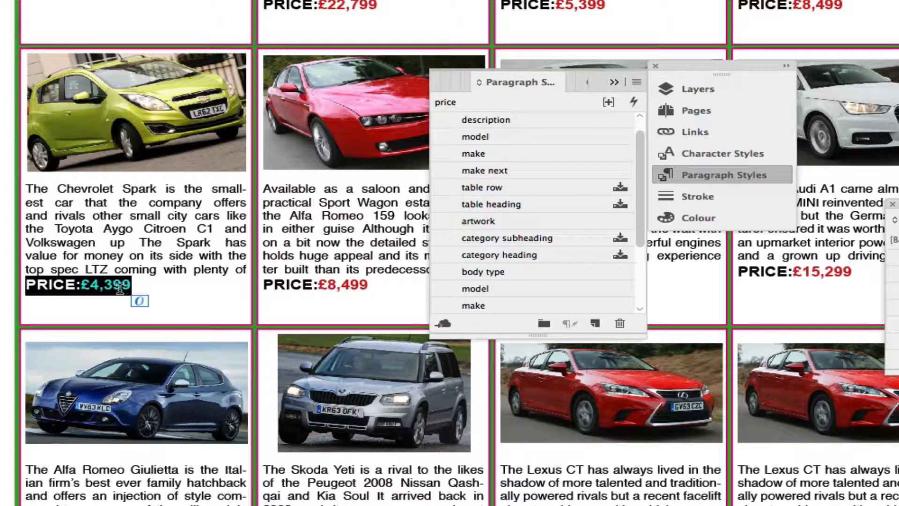
click(121, 289)
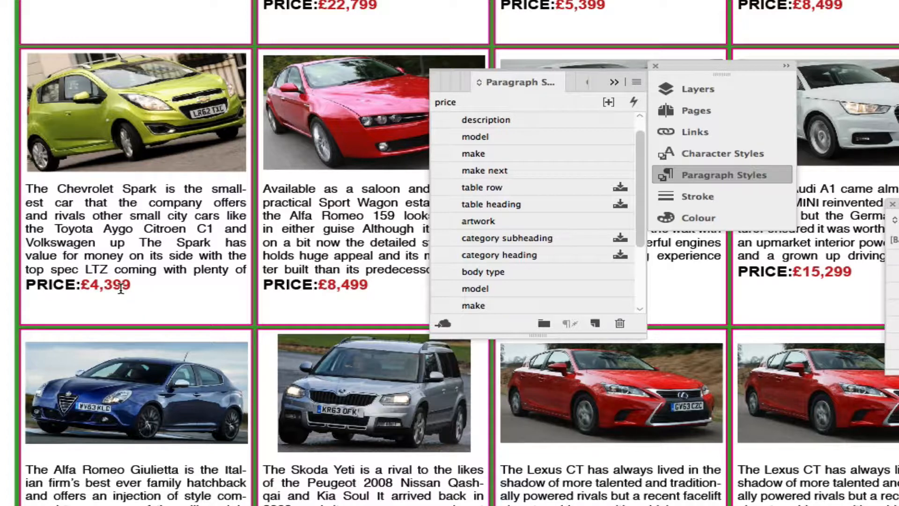
Increase the font size of the red price character style to 17 pt
click(707, 153)
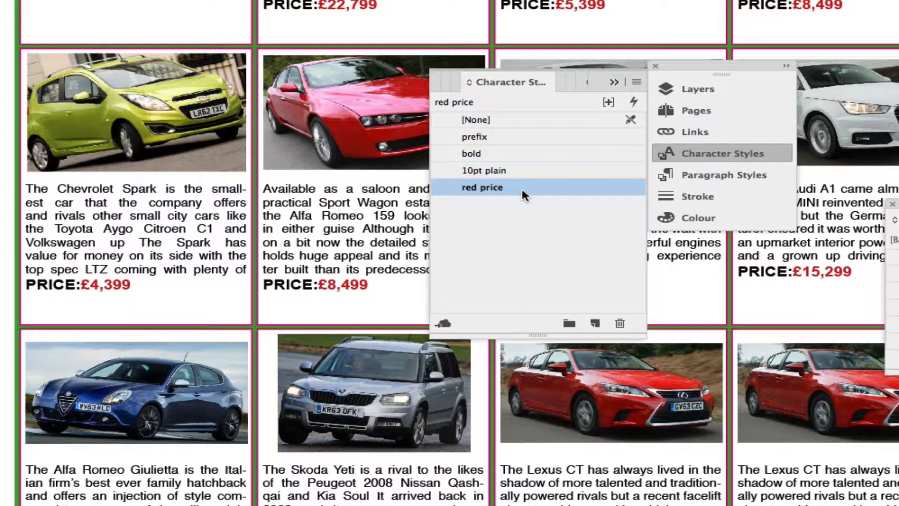
double_click(521, 186)
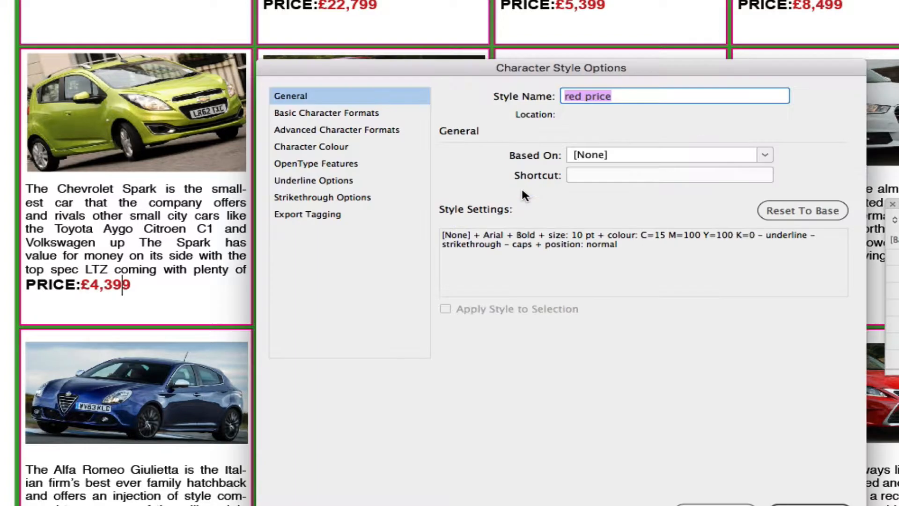
click(386, 117)
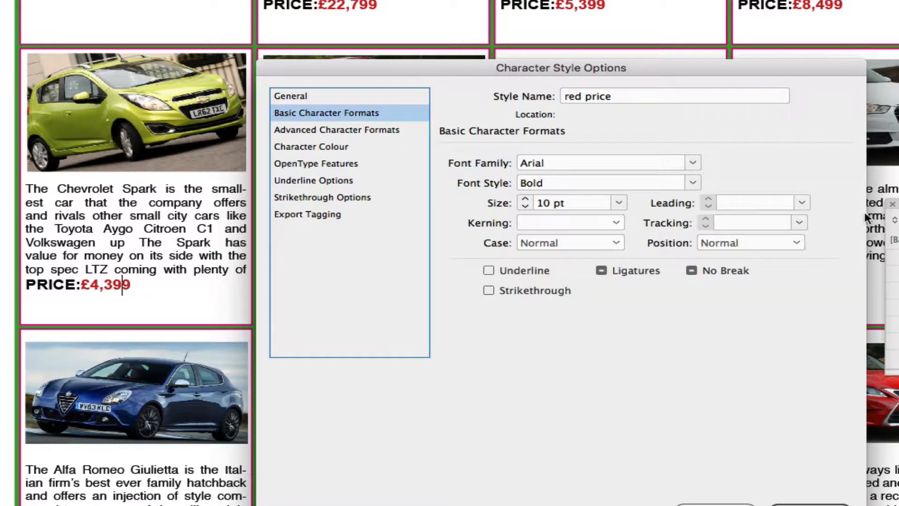
click(525, 200)
click(280, 505)
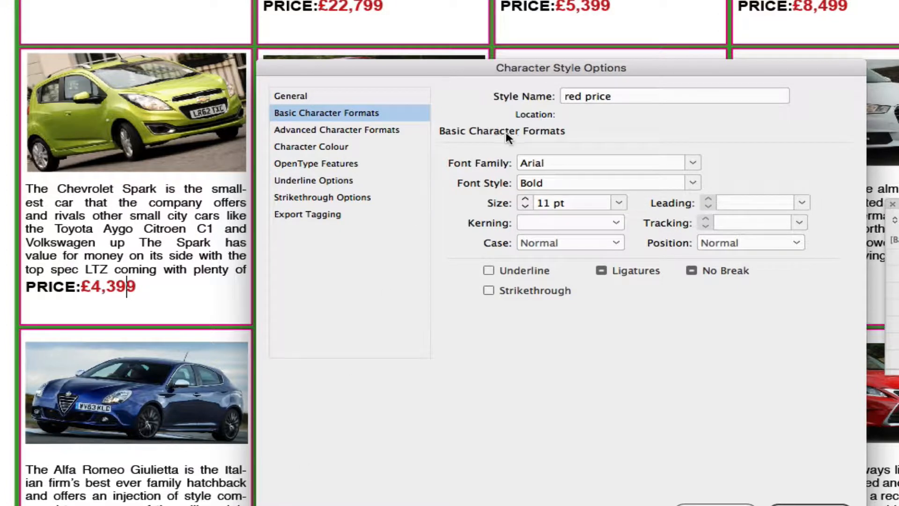
click(524, 200)
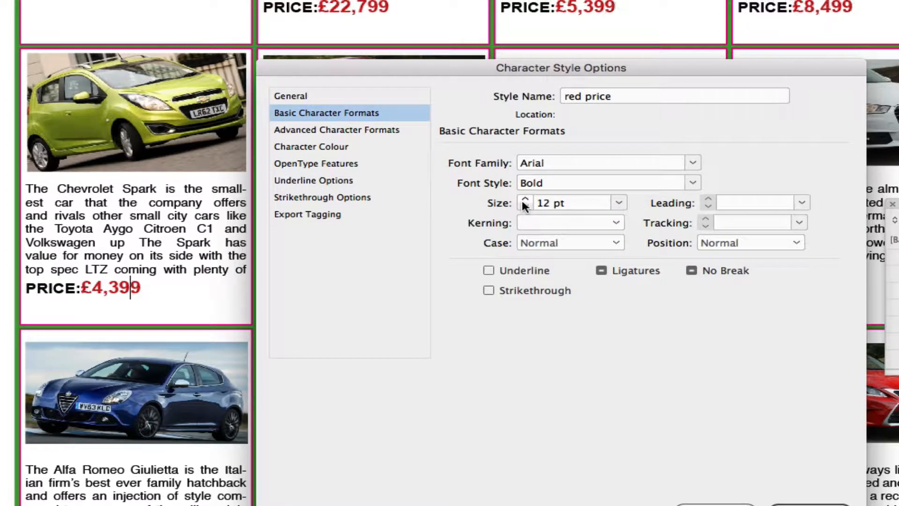
click(523, 200)
click(524, 200)
click(523, 200)
click(523, 200)
click(524, 200)
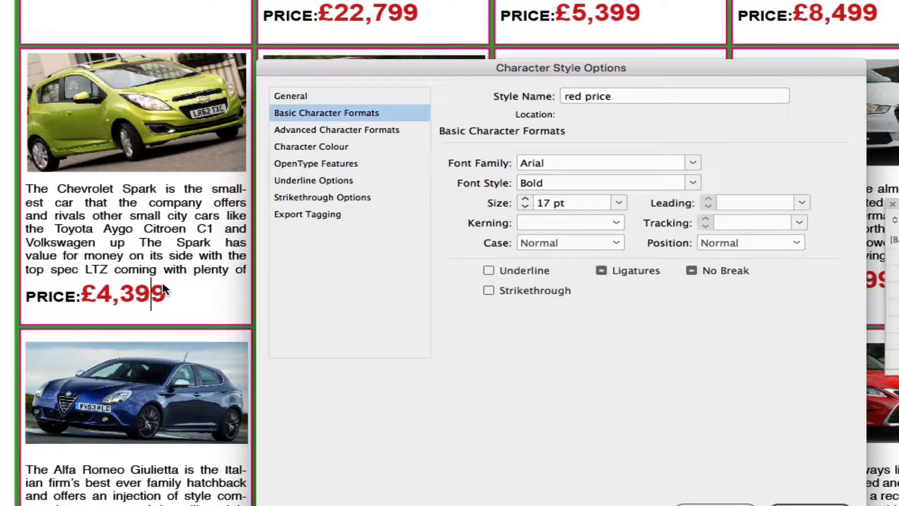
click(810, 505)
Check the spacing between the price label and amount in the Chevrolet Spark ad and clear the floating style lists off the page
click(82, 295)
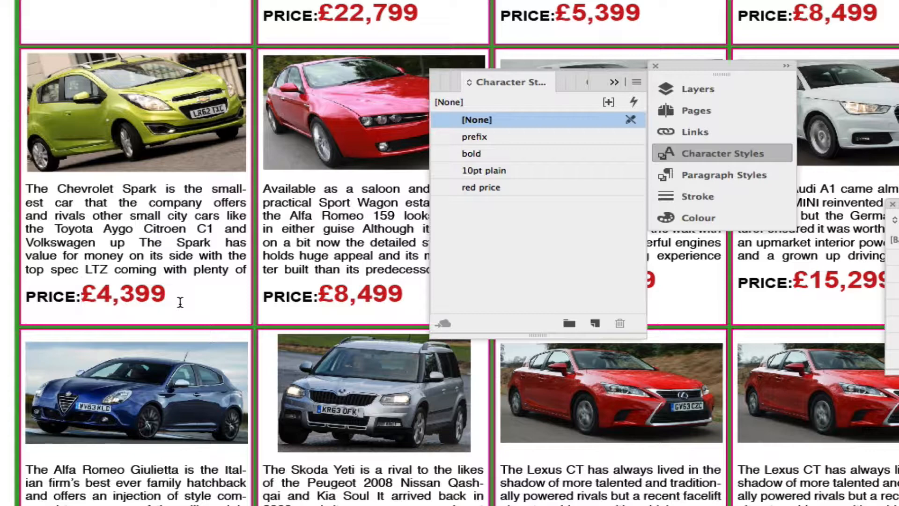
key(Escape)
drag(717, 66, 898, 108)
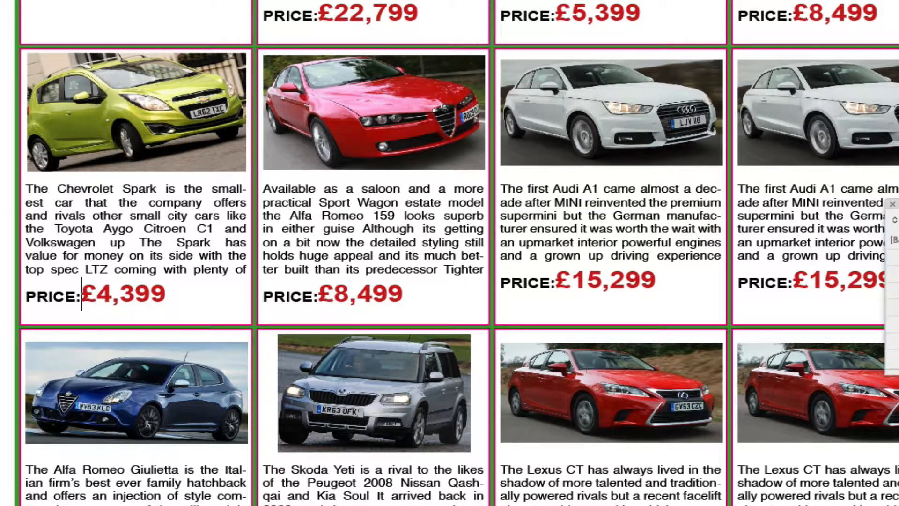
Switch to CatBase and open the small ads multi boxes publishing stylesheet of the Cars table
key(super+Tab)
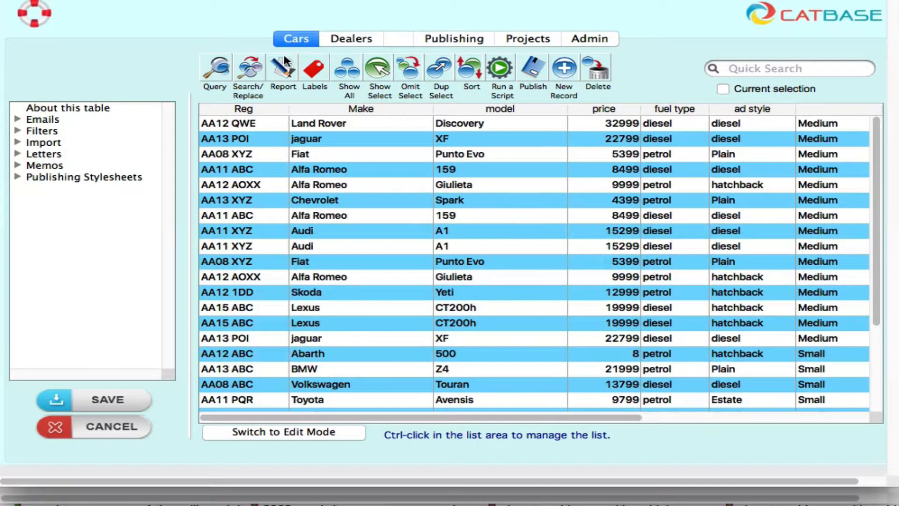
click(14, 178)
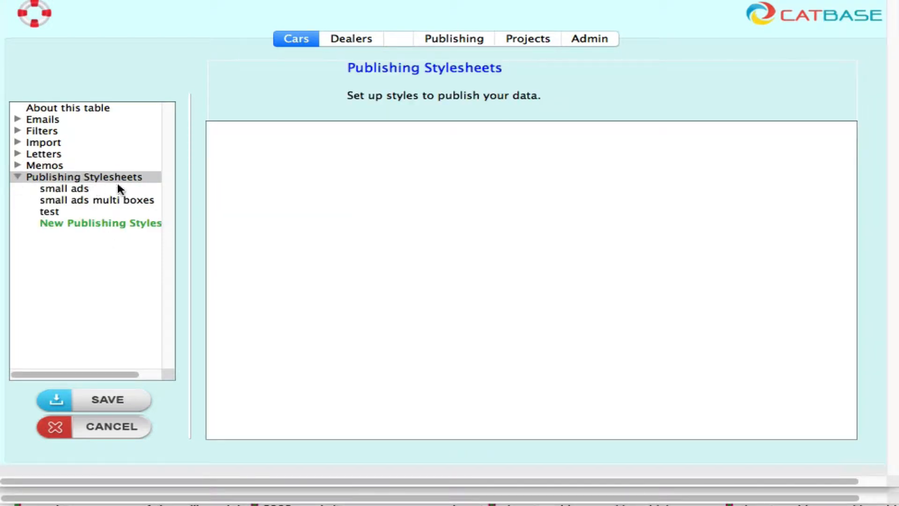
click(104, 205)
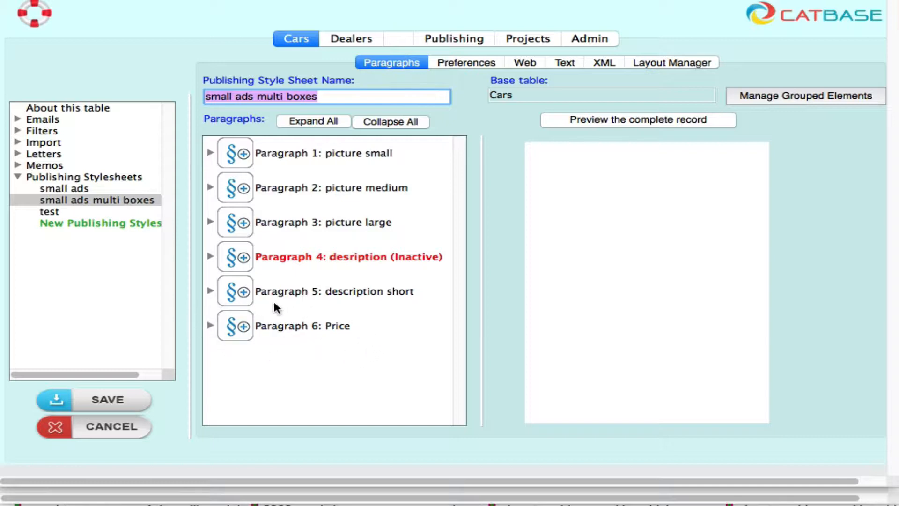
Add a trailing space to the static text "Price:" in the Price paragraph and save the element
click(210, 327)
scroll(345, 343, down, 2)
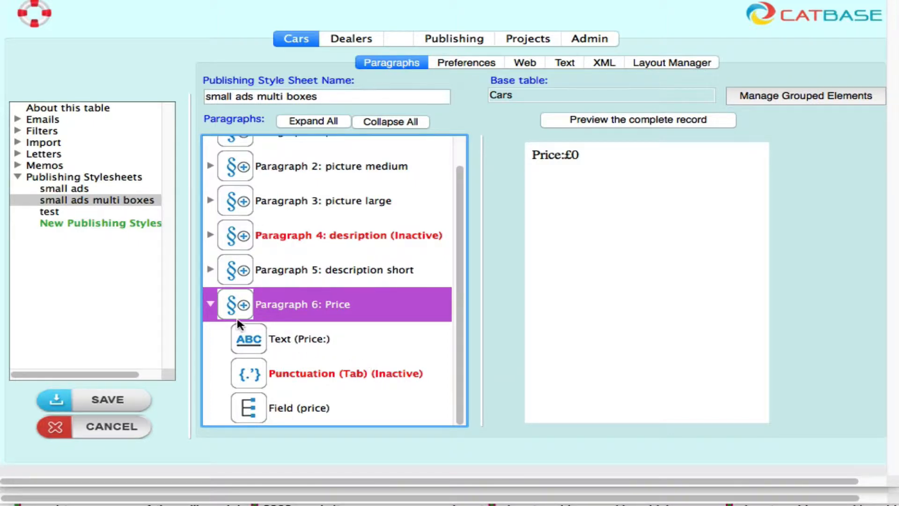
double_click(316, 341)
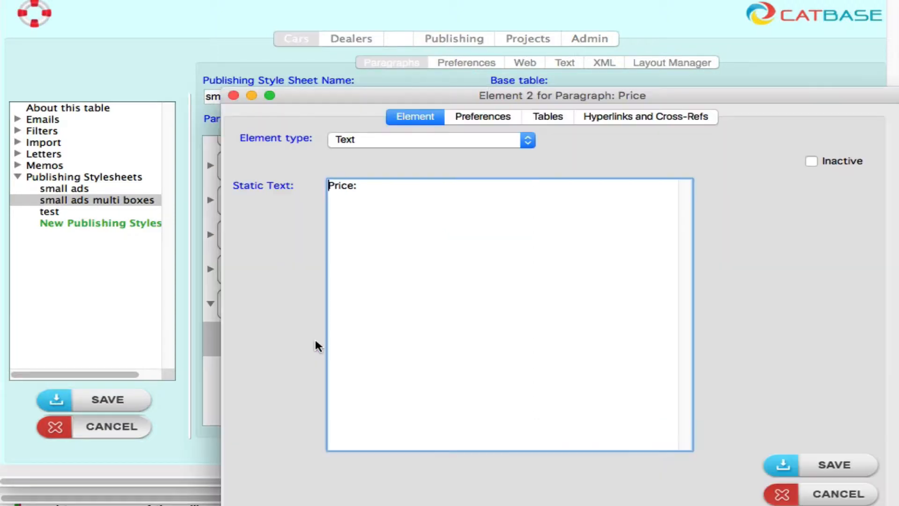
click(375, 196)
click(814, 462)
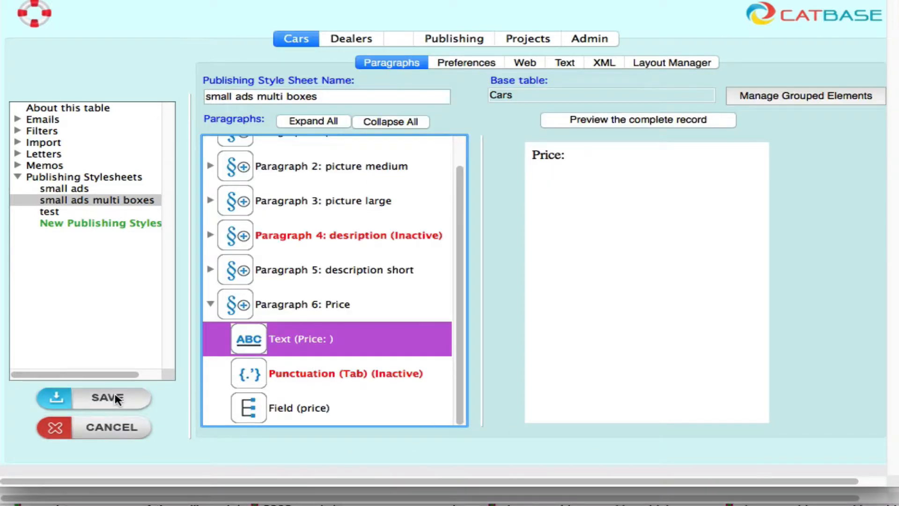